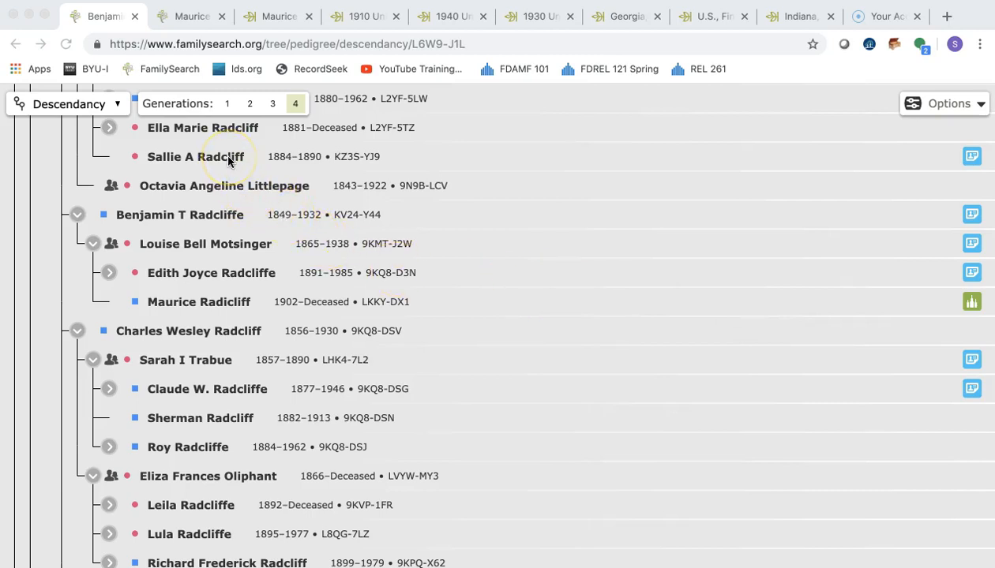
# Open the FamilySearch page of the son born in 1902 and review the status of his temple ordinances.
pyautogui.click(187, 134)
pyautogui.click(182, 16)
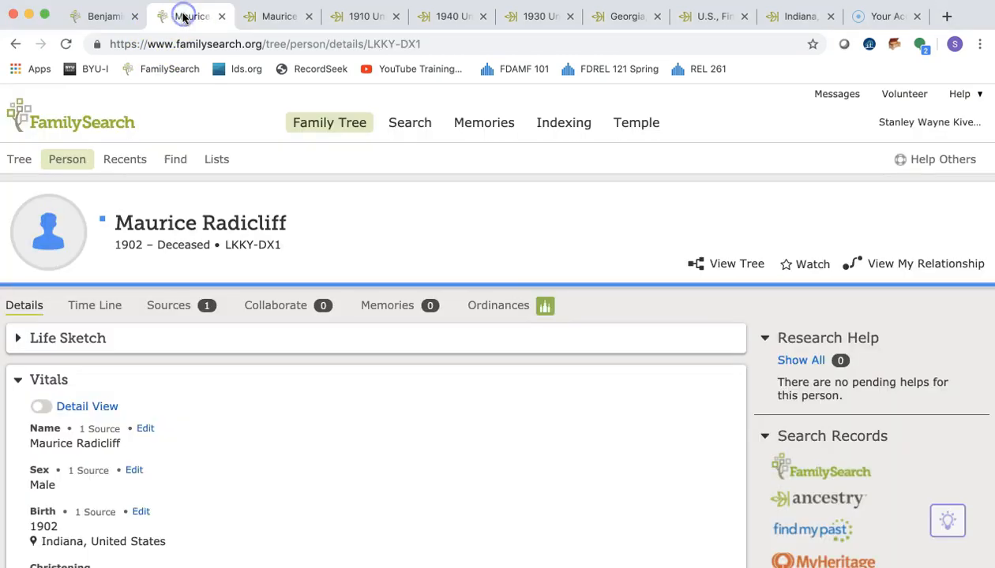
pyautogui.click(496, 316)
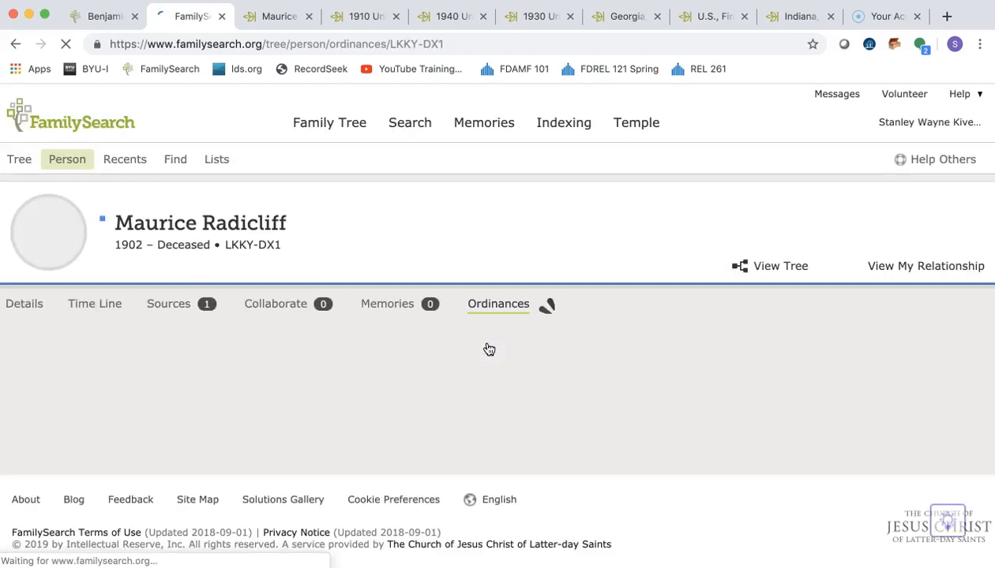
pyautogui.scroll(-5, 489, 349)
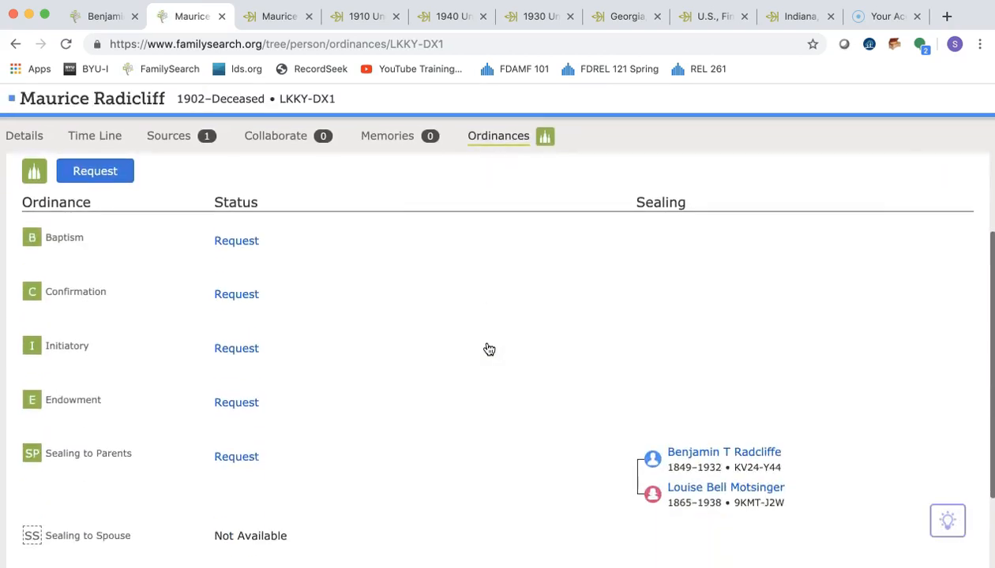
pyautogui.scroll(-3, 489, 349)
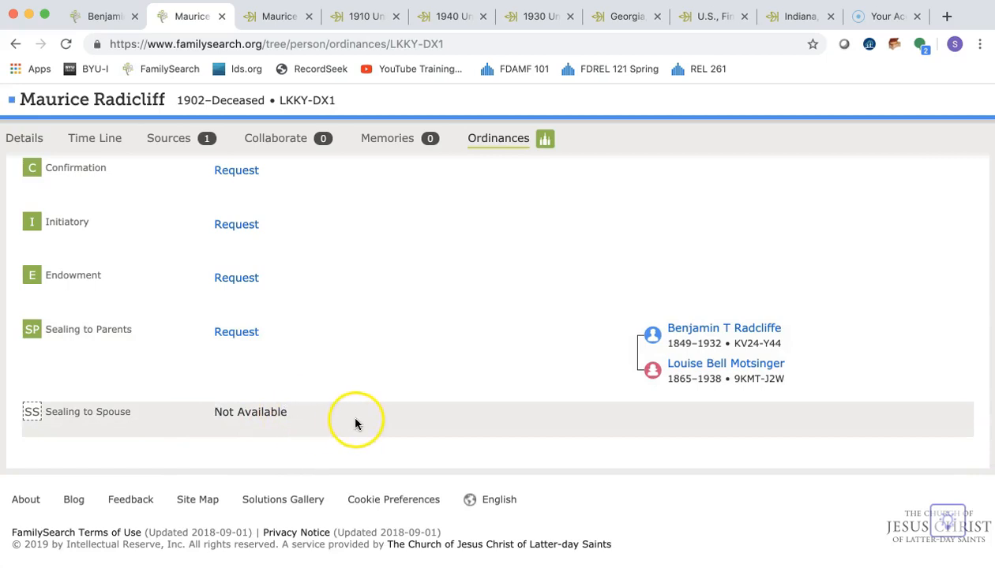
pyautogui.scroll(8, 355, 394)
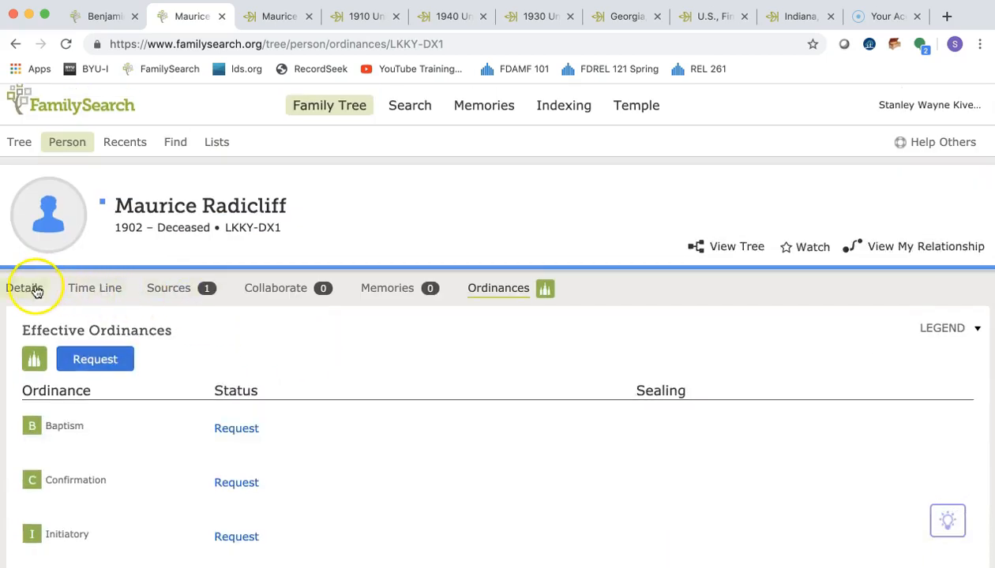
# Review the son's vitals, other information and family members in his details, and check his place in the descendancy view.
pyautogui.click(35, 291)
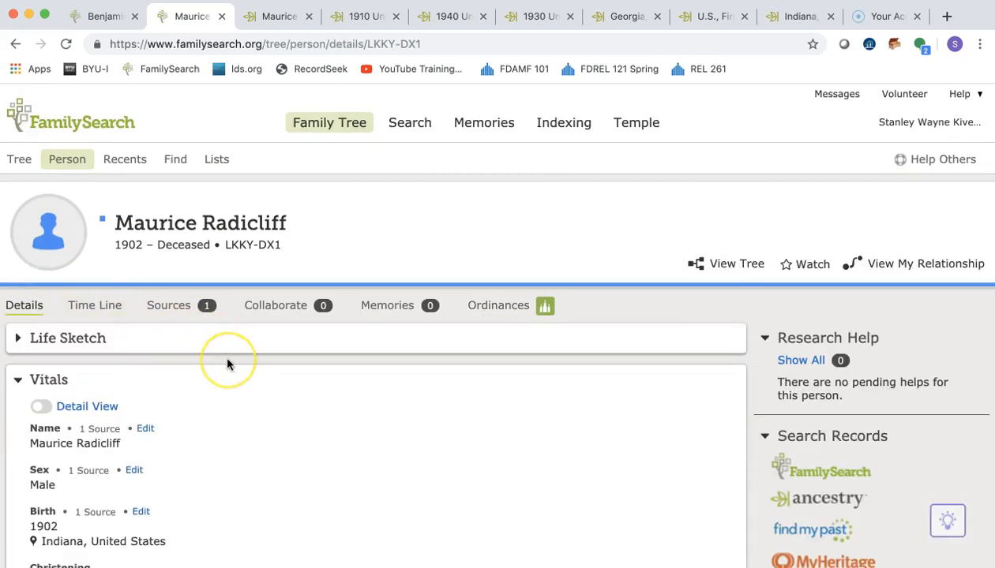
pyautogui.scroll(-3, 227, 364)
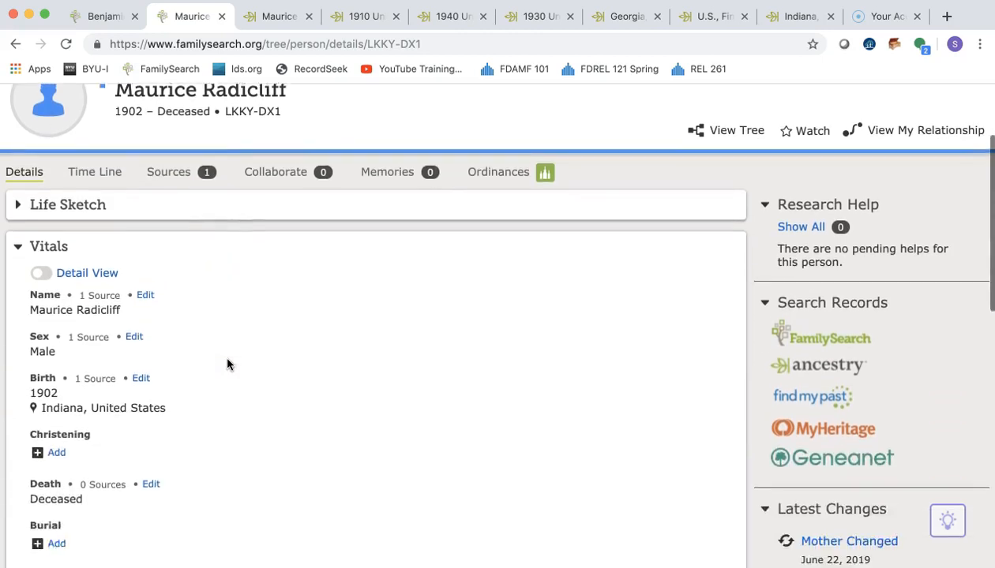
pyautogui.scroll(-3, 227, 364)
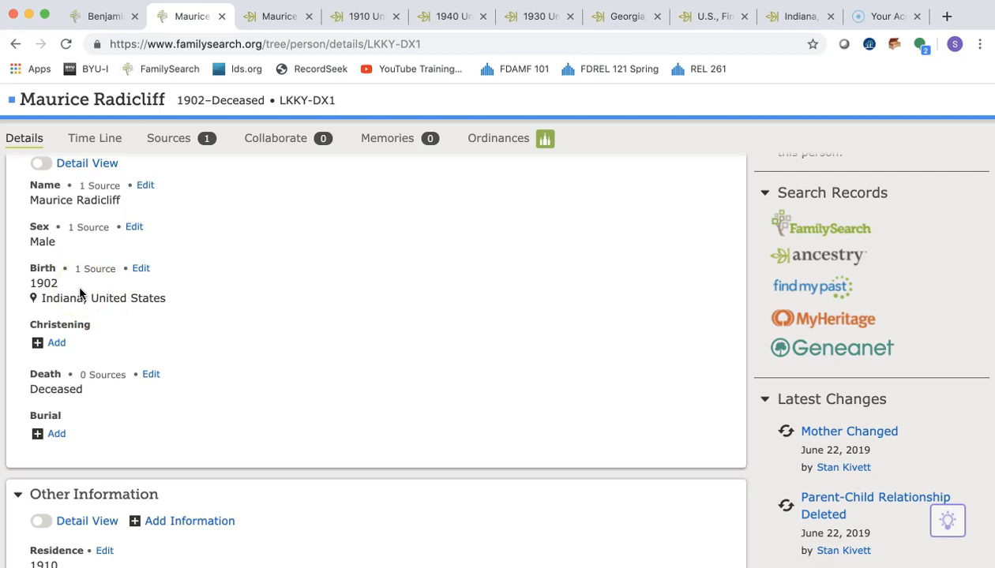
pyautogui.scroll(-10, 182, 430)
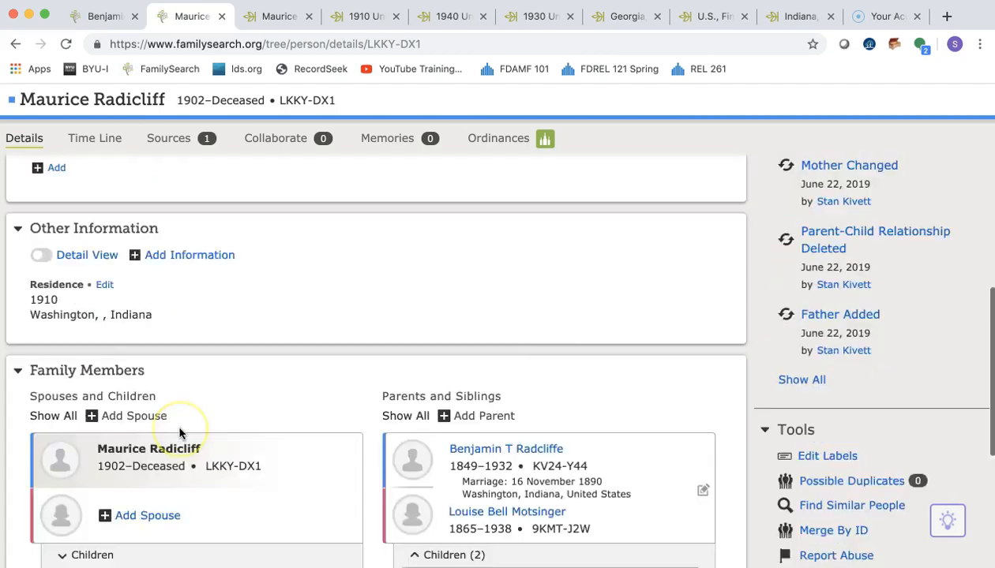
pyautogui.scroll(3, 179, 434)
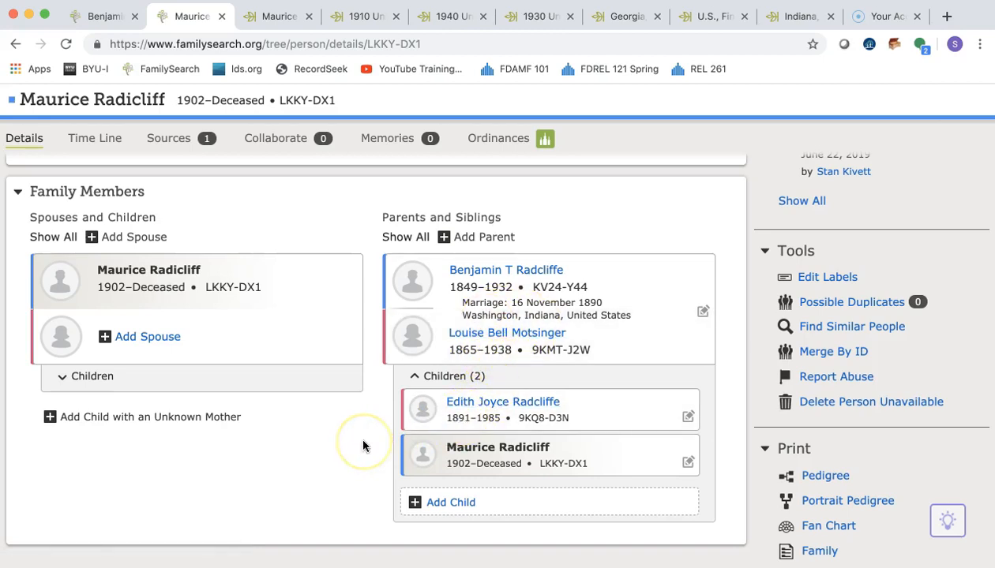
pyautogui.scroll(1, 363, 446)
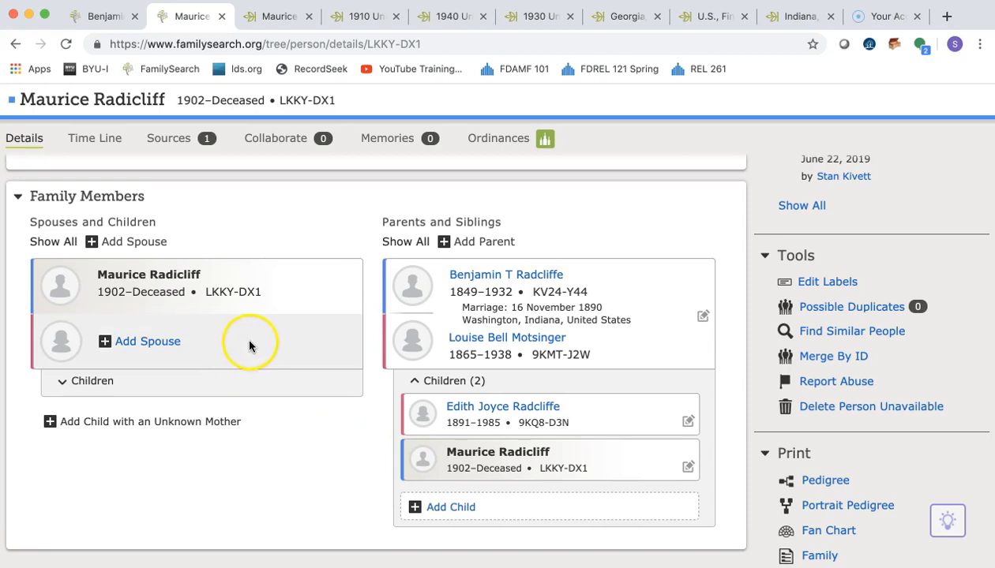
pyautogui.scroll(5, 249, 345)
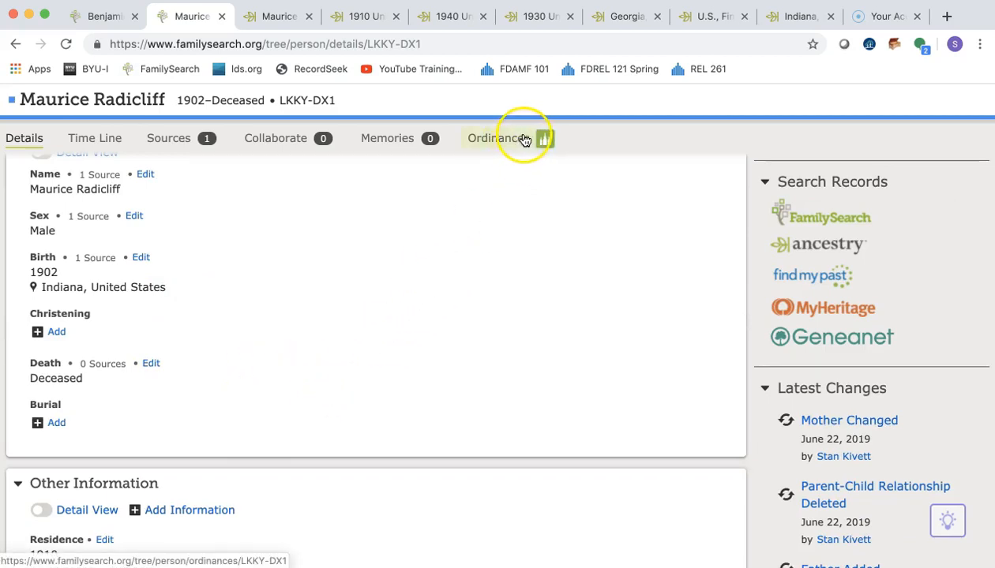
pyautogui.click(95, 15)
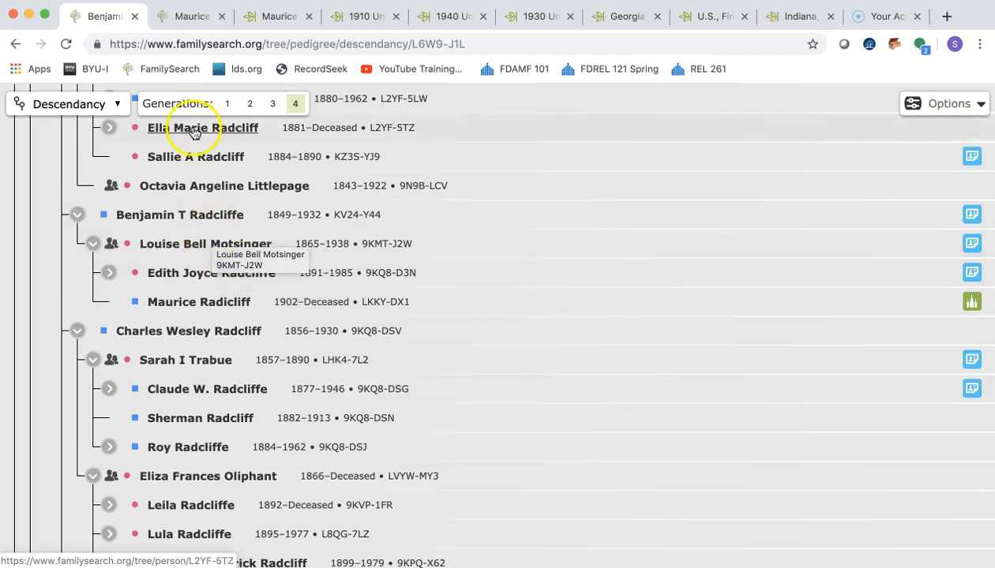
pyautogui.click(193, 15)
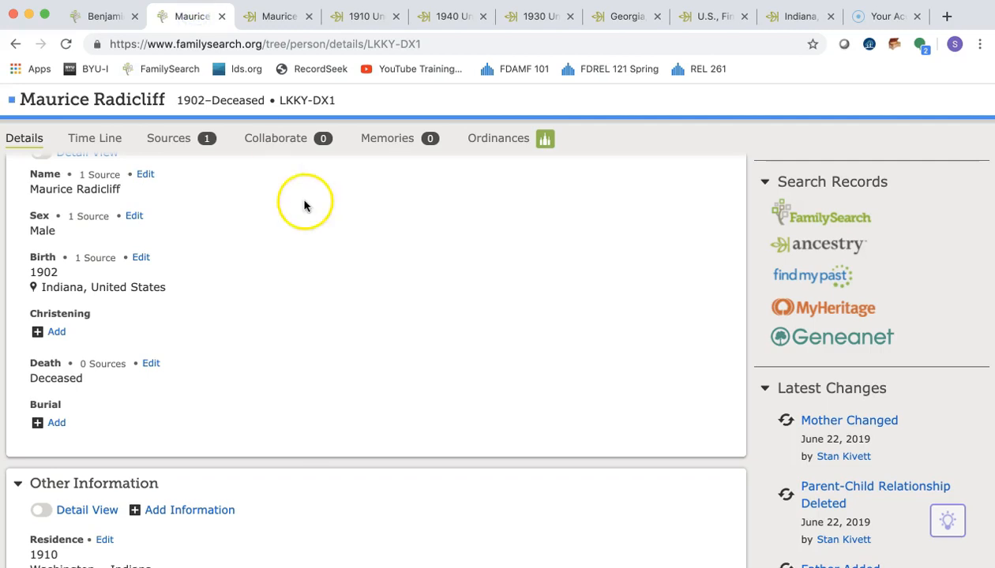
# Expand the son's attached 1910 United States Census source and examine its indexed information and household list.
pyautogui.scroll(1, 399, 336)
pyautogui.scroll(2, 405, 340)
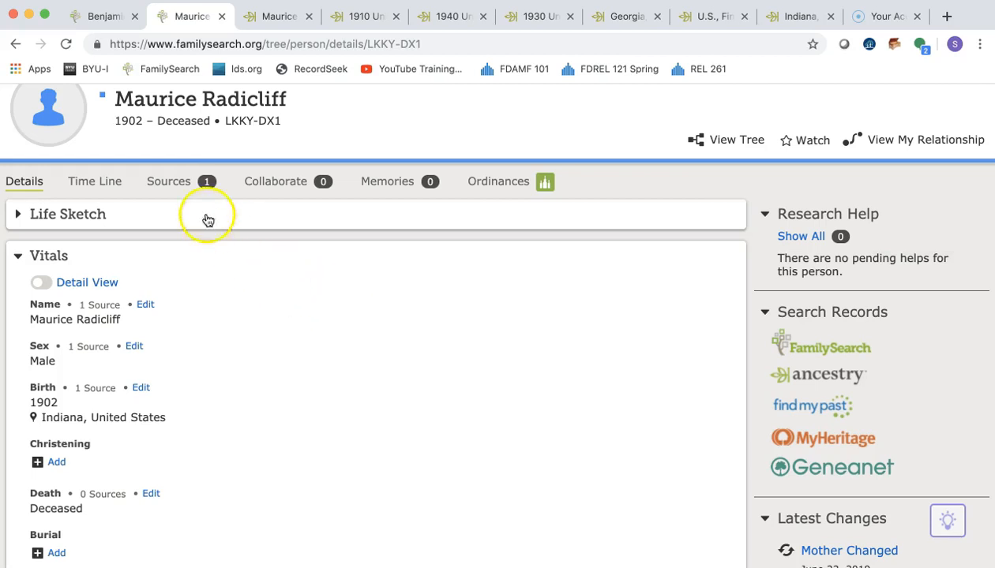
pyautogui.click(168, 182)
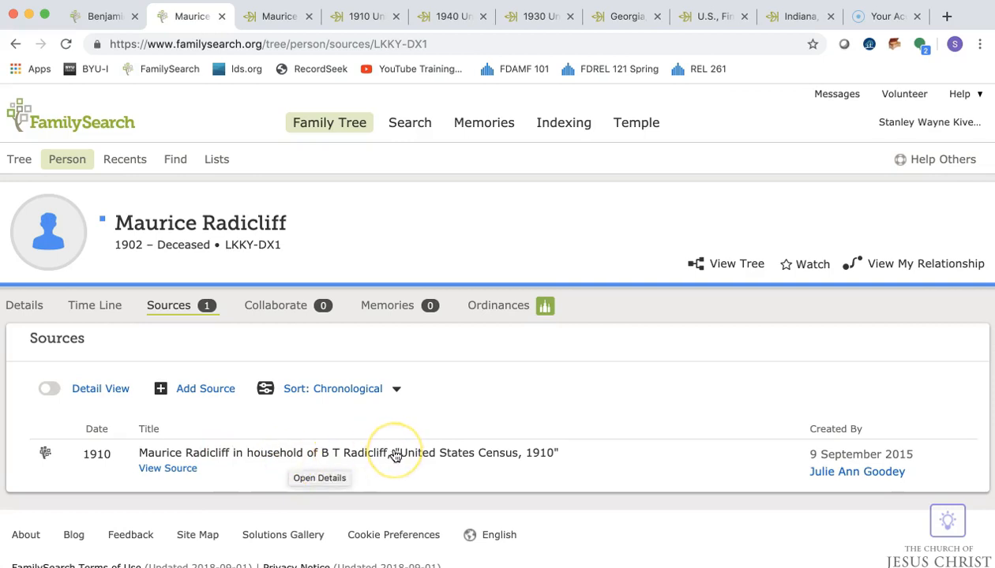
pyautogui.click(223, 458)
pyautogui.scroll(-3, 274, 478)
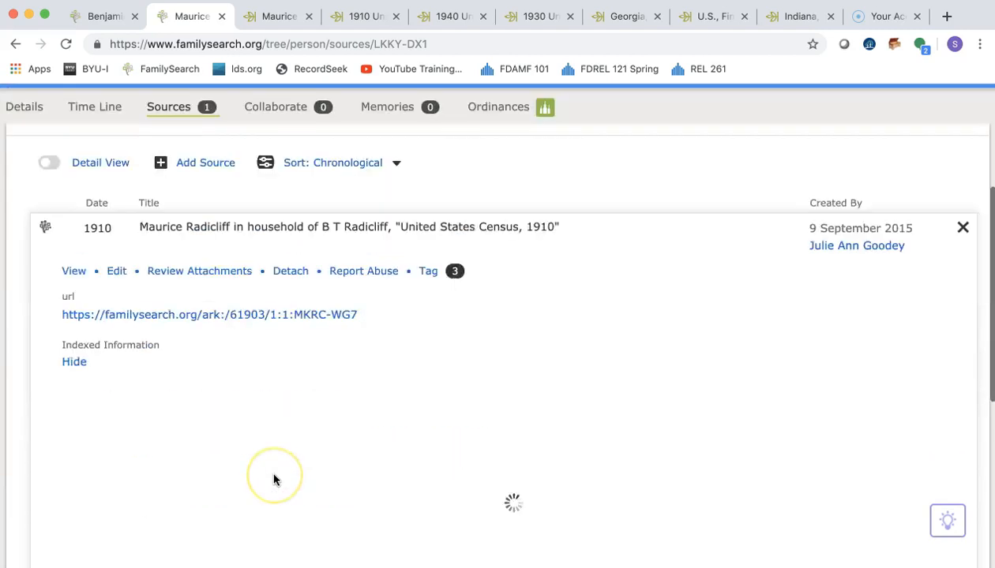
pyautogui.scroll(-2, 274, 478)
pyautogui.scroll(-2, 274, 477)
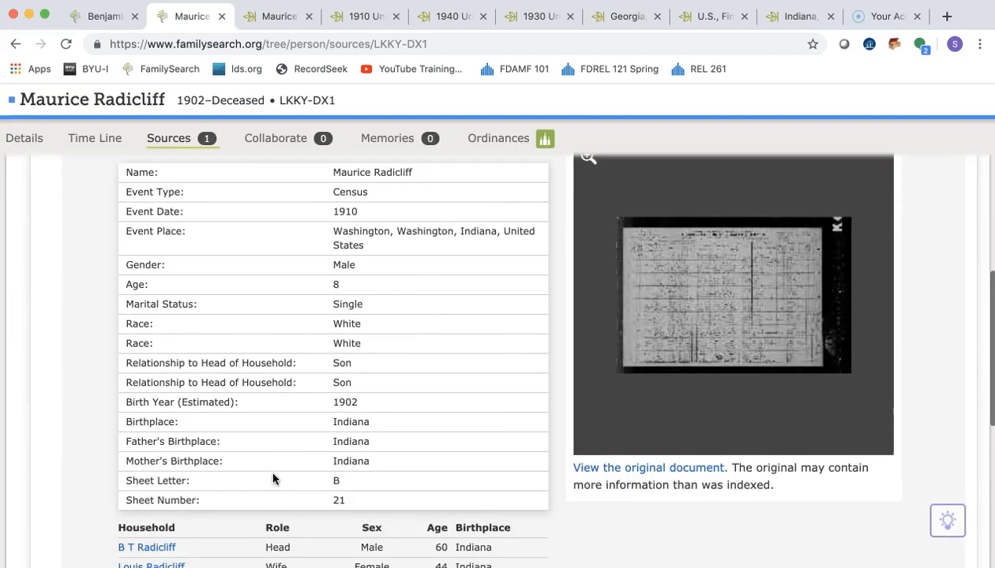
pyautogui.scroll(-1, 273, 479)
pyautogui.scroll(-2, 295, 466)
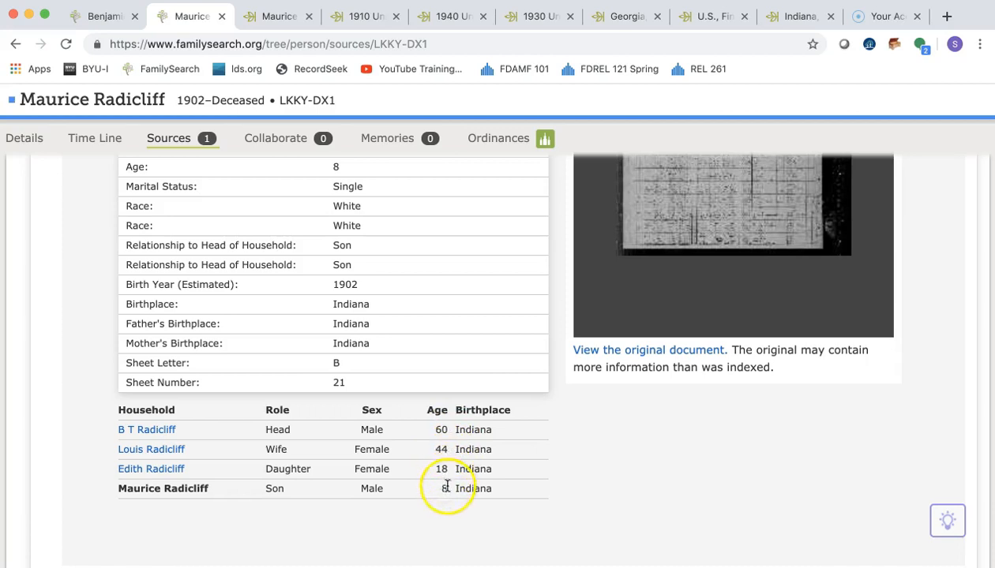
pyautogui.scroll(10, 340, 496)
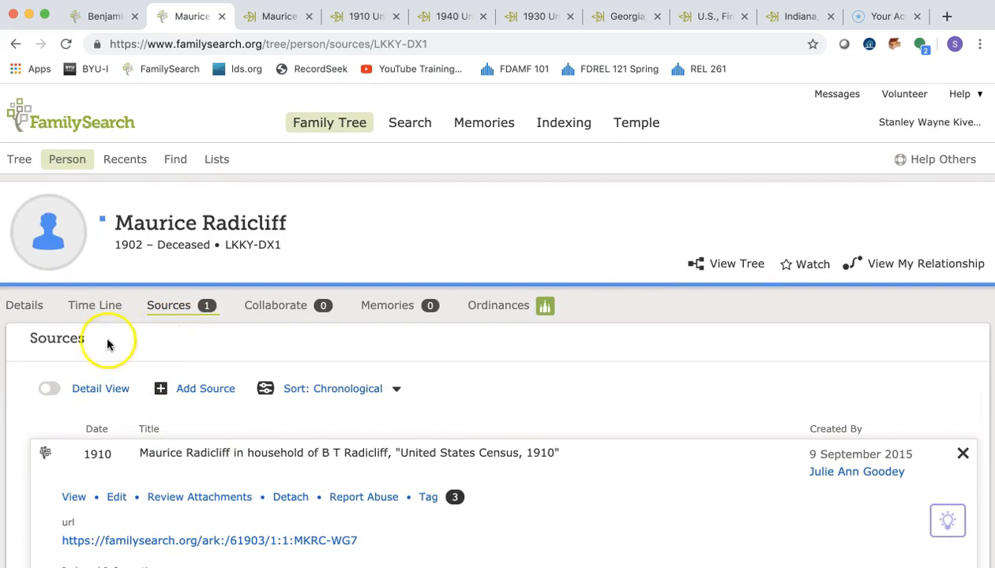
# Run an Ancestry record search for the son from his FamilySearch details.
pyautogui.click(25, 306)
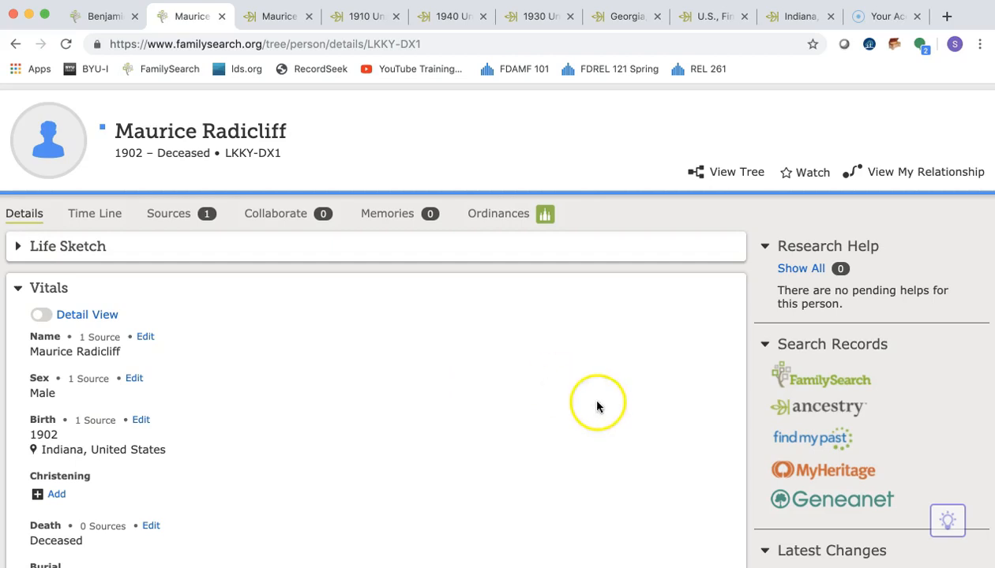
pyautogui.click(822, 409)
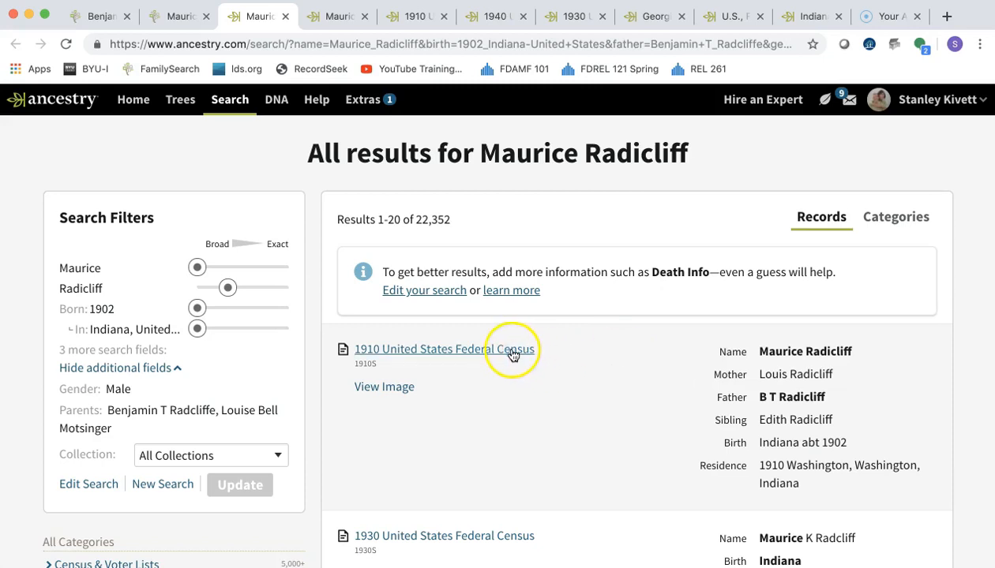
pyautogui.moveTo(505, 353)
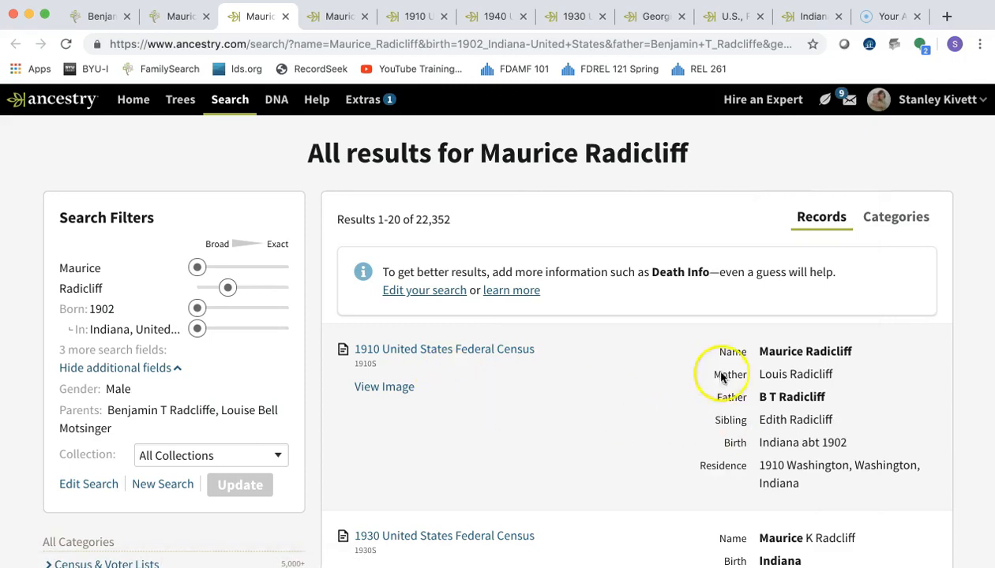
# Compare the parents and sibling listed in FamilySearch with the household preview of Ancestry's 1910 United States Federal Census result.
pyautogui.click(175, 18)
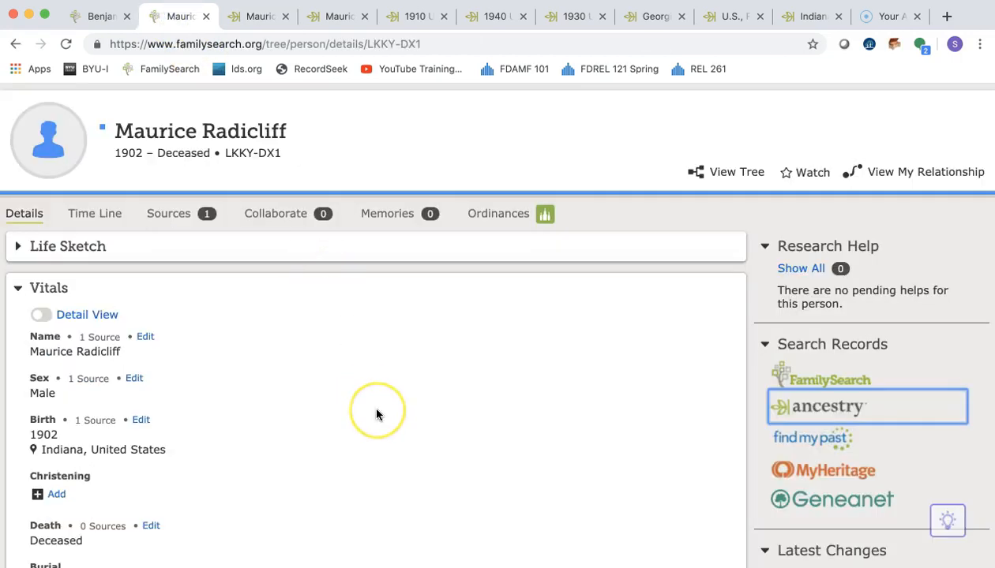
pyautogui.scroll(-10, 376, 414)
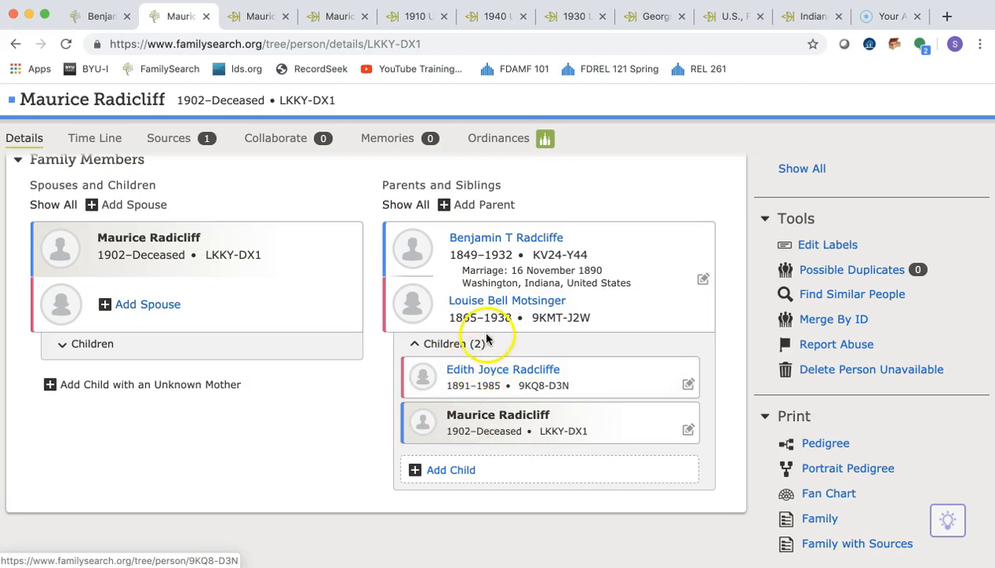
pyautogui.click(260, 16)
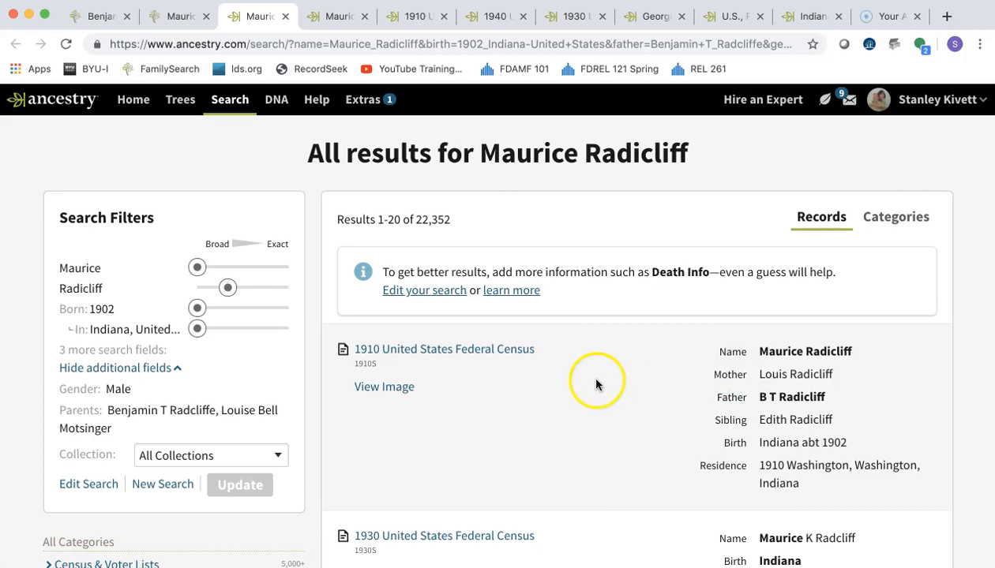
pyautogui.moveTo(500, 350)
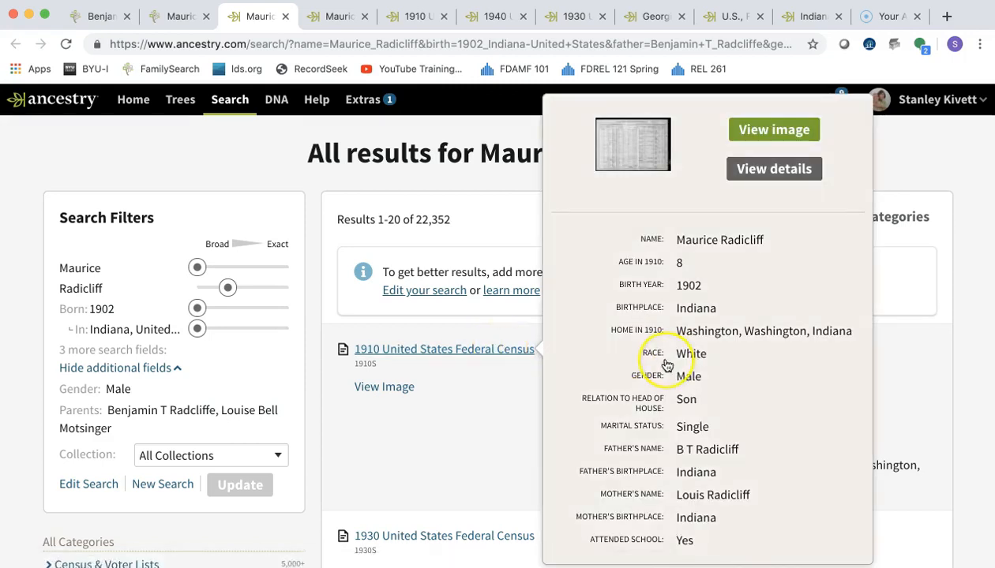
pyautogui.scroll(-3, 665, 365)
pyautogui.scroll(-2, 665, 365)
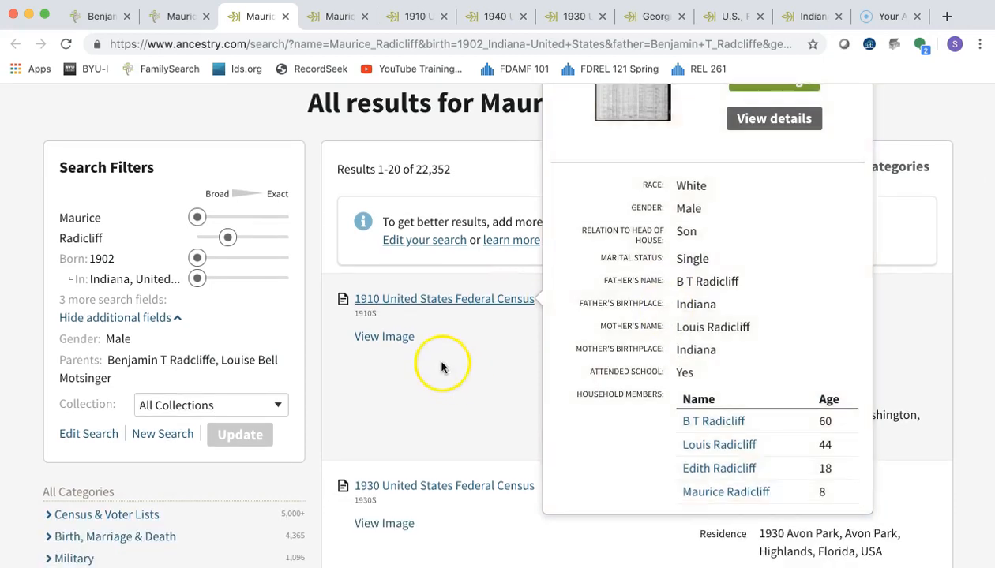
# Open the full Ancestry 1910 United States Federal Census record and examine its details, household members and suggested records.
pyautogui.click(409, 10)
pyautogui.scroll(5, 351, 154)
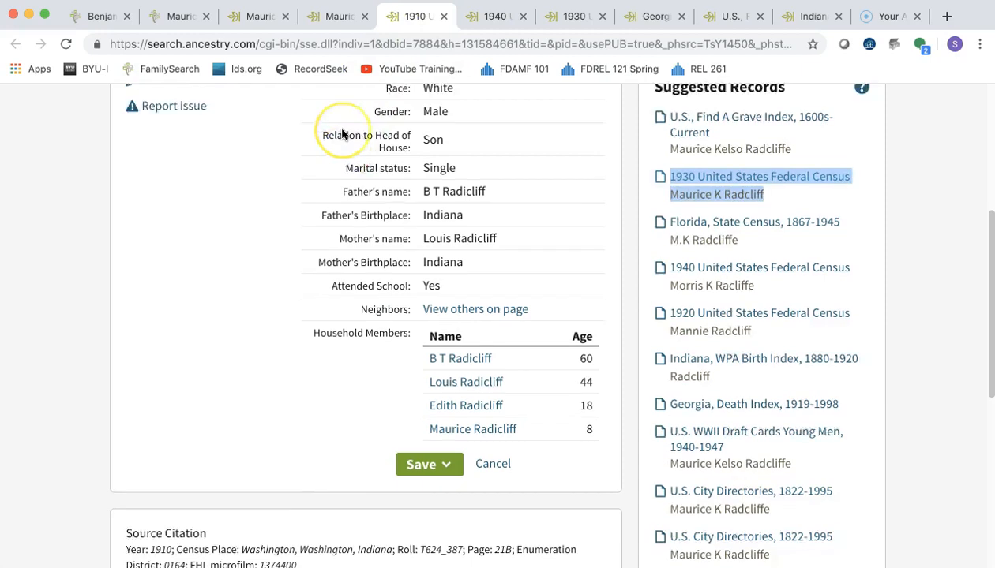
pyautogui.scroll(1, 341, 135)
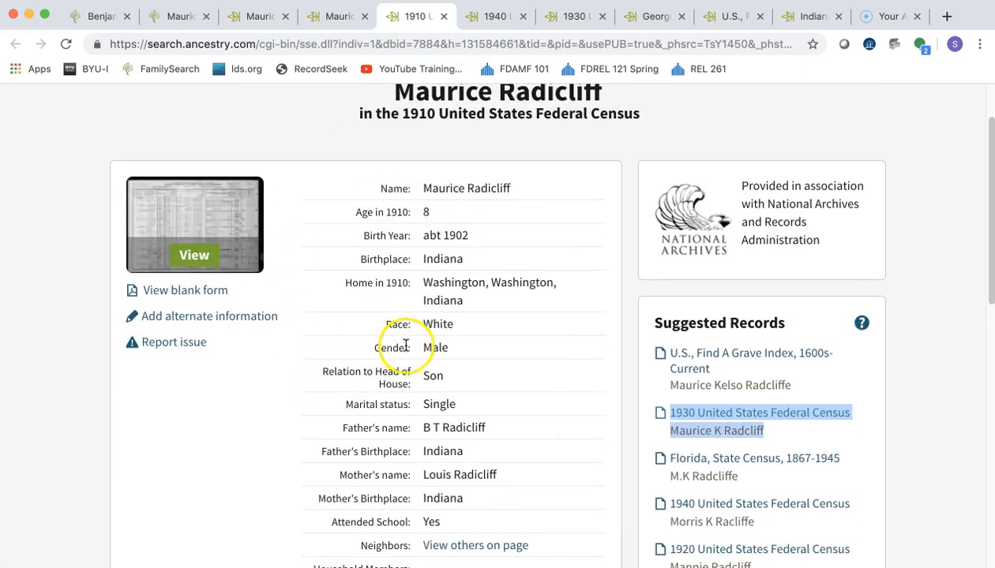
pyautogui.scroll(-3, 500, 361)
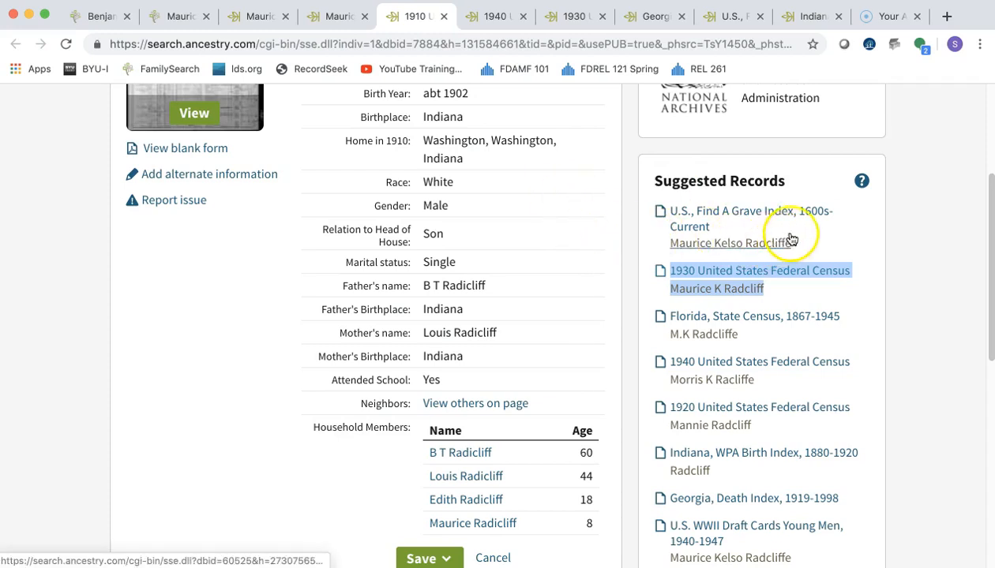
pyautogui.scroll(-3, 821, 237)
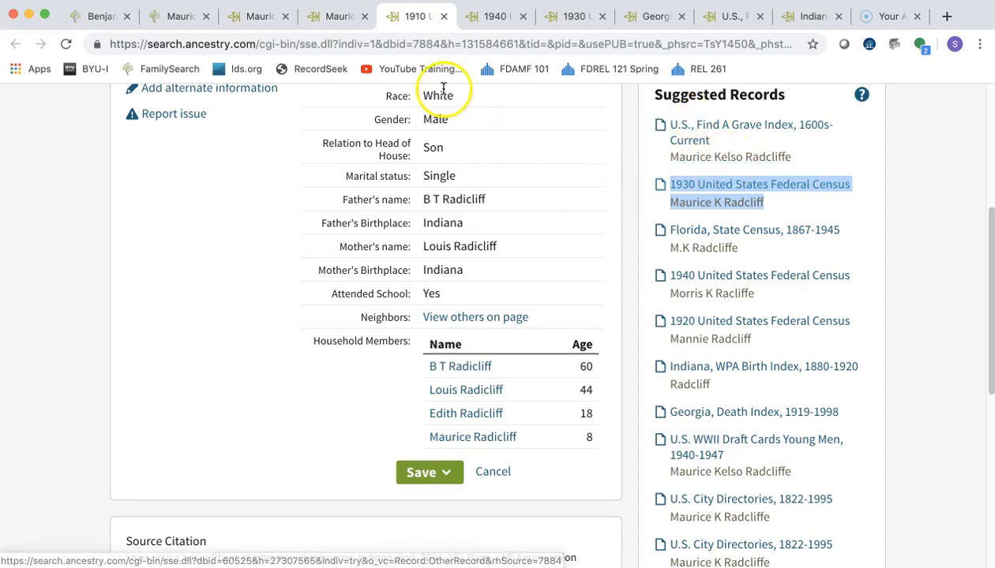
# Switch back to the son's FamilySearch details and recheck his family members and vitals.
pyautogui.click(175, 17)
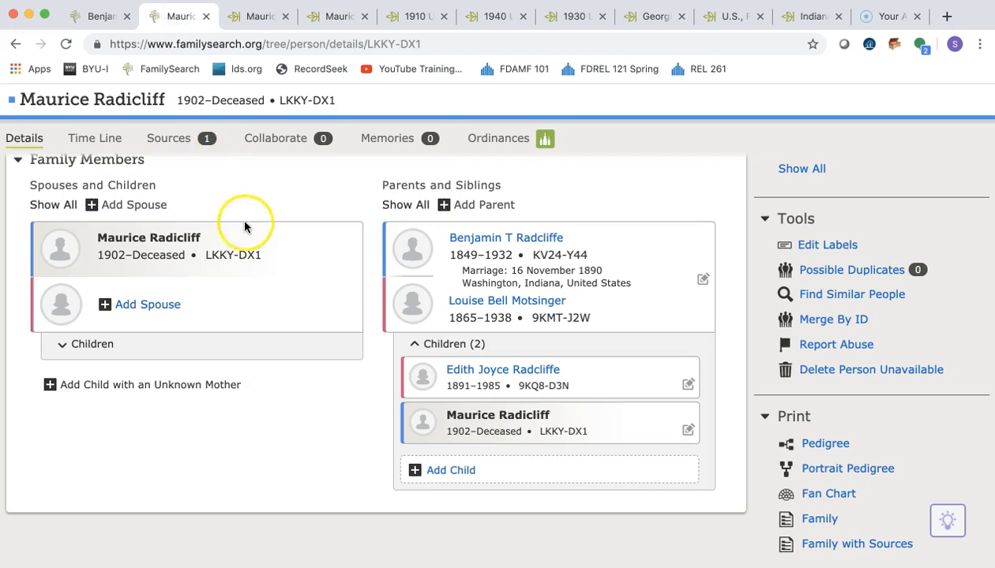
pyautogui.scroll(10, 240, 217)
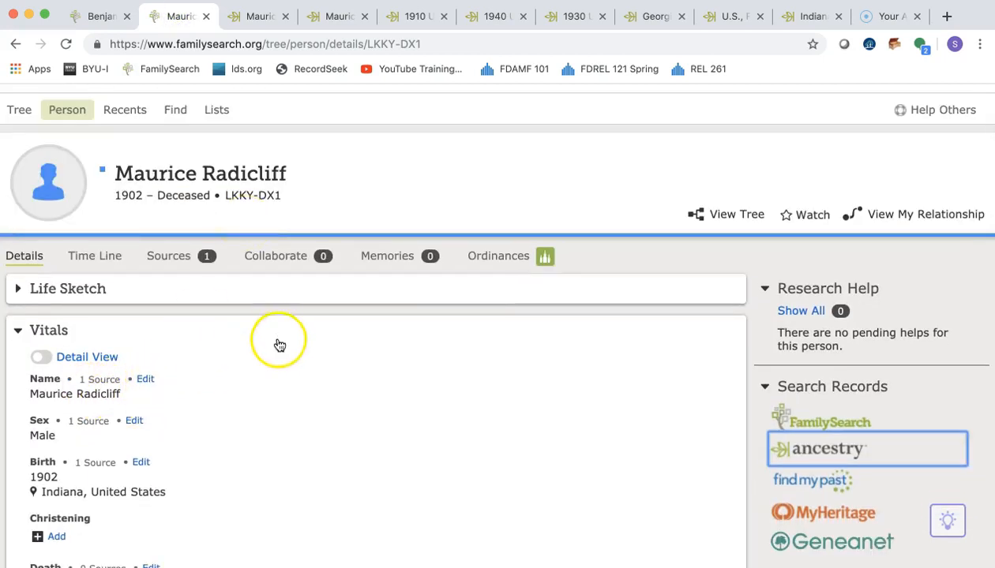
pyautogui.moveTo(416, 90)
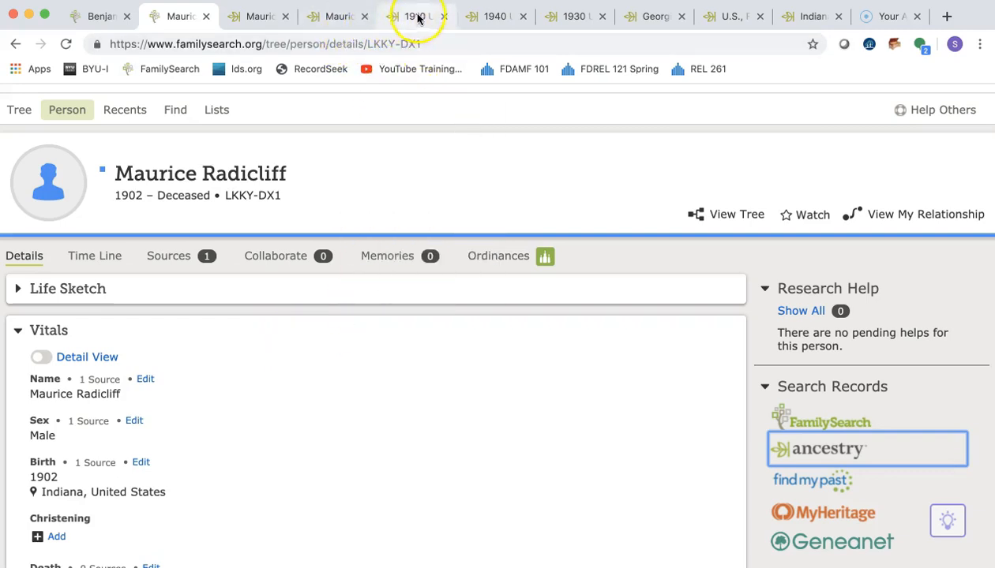
# Switch to the son's 1940 United States Federal Census record on Ancestry and examine its details and household members.
pyautogui.click(493, 21)
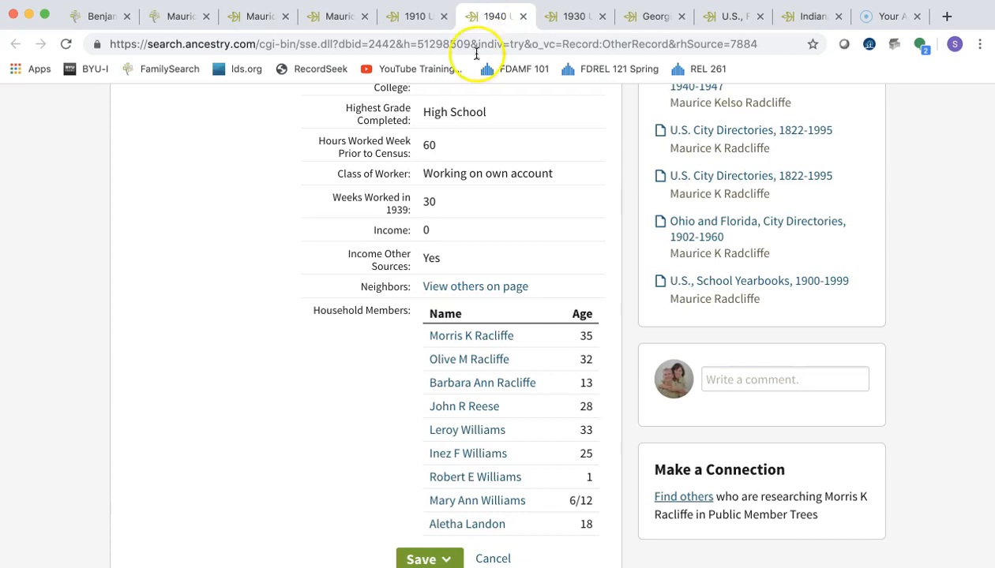
pyautogui.scroll(10, 401, 207)
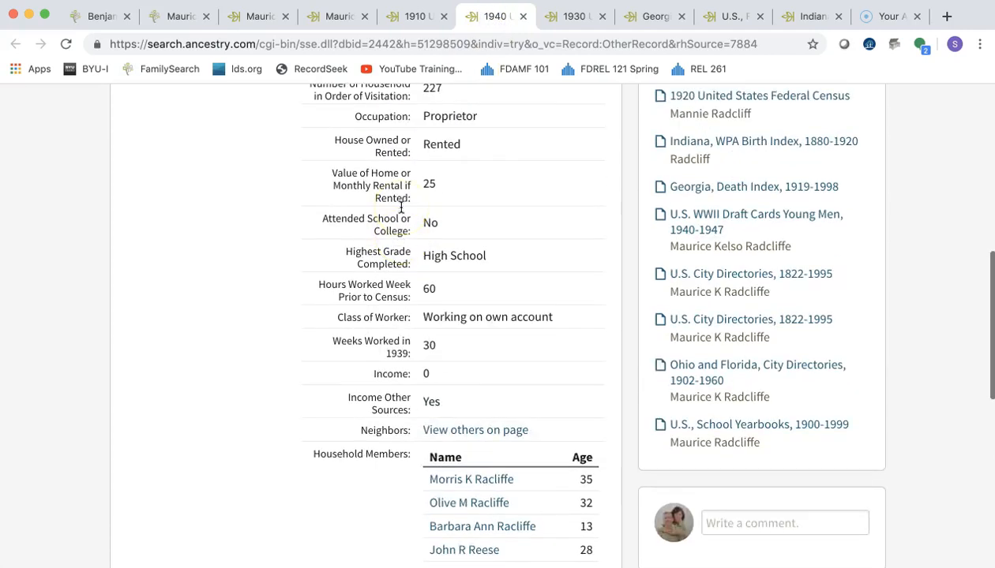
pyautogui.scroll(-8, 401, 206)
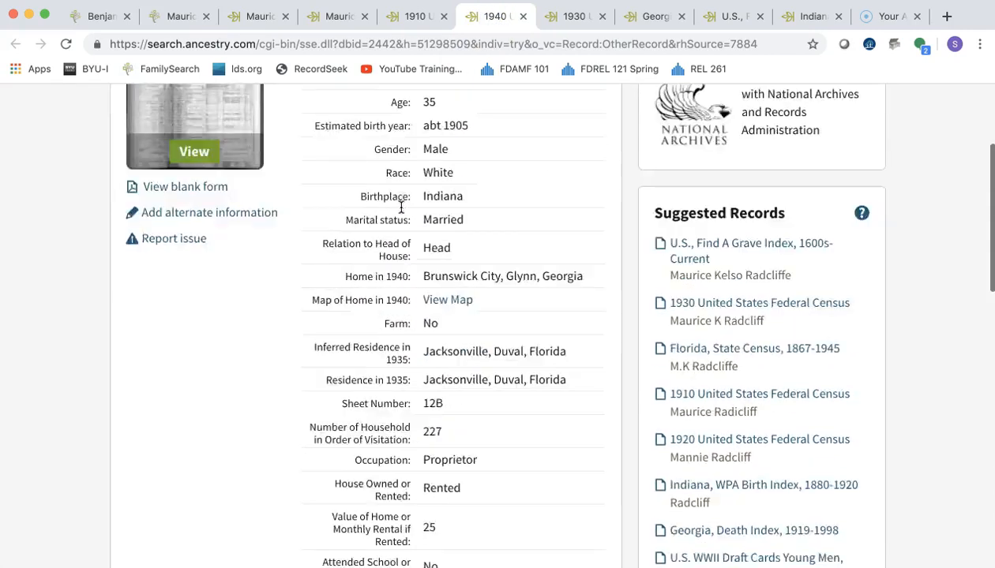
pyautogui.scroll(-2, 401, 207)
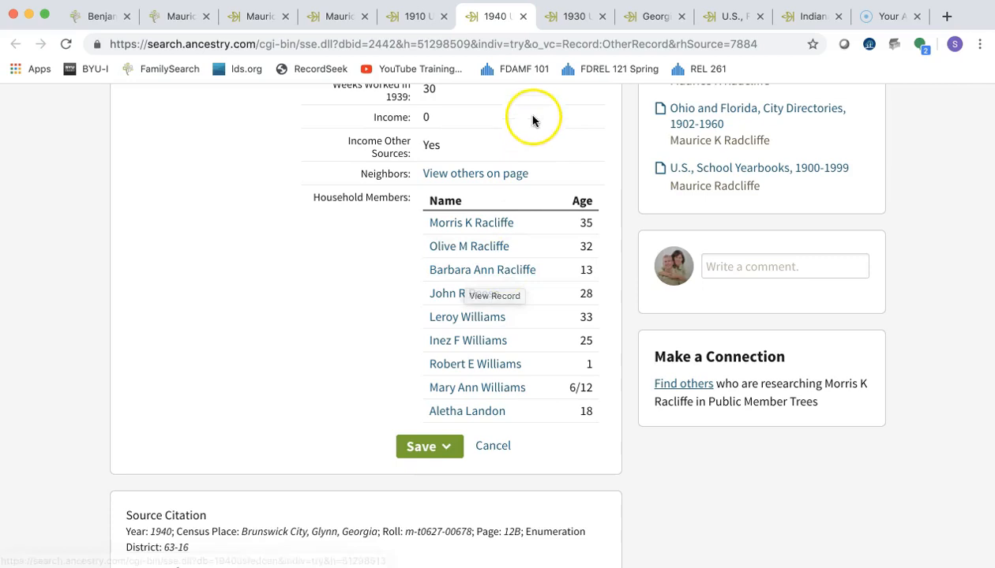
# Examine the son's 1930 United States Federal Census record on Ancestry, including the parents, spouse and child in his household.
pyautogui.click(569, 18)
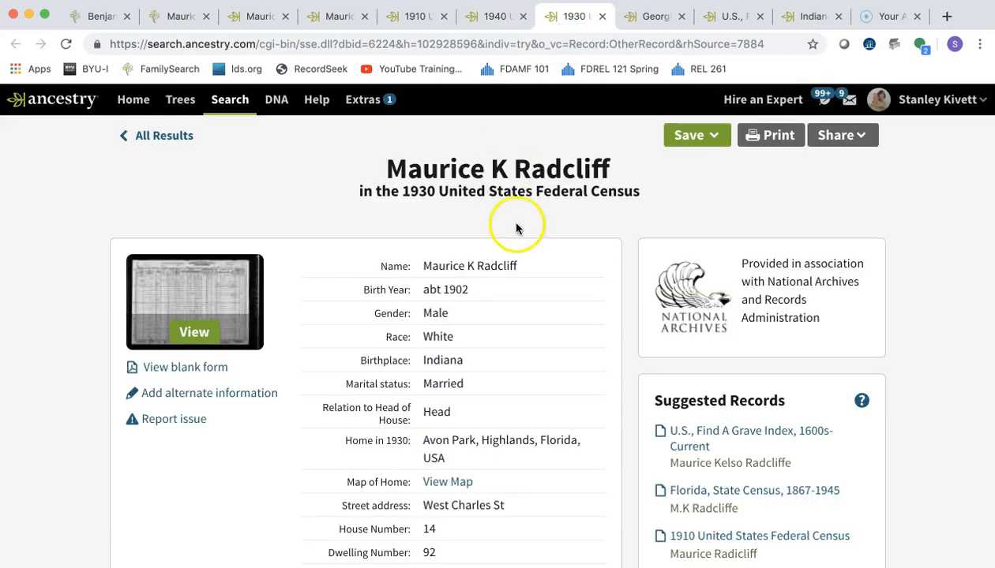
pyautogui.scroll(-2, 543, 313)
pyautogui.scroll(-8, 543, 313)
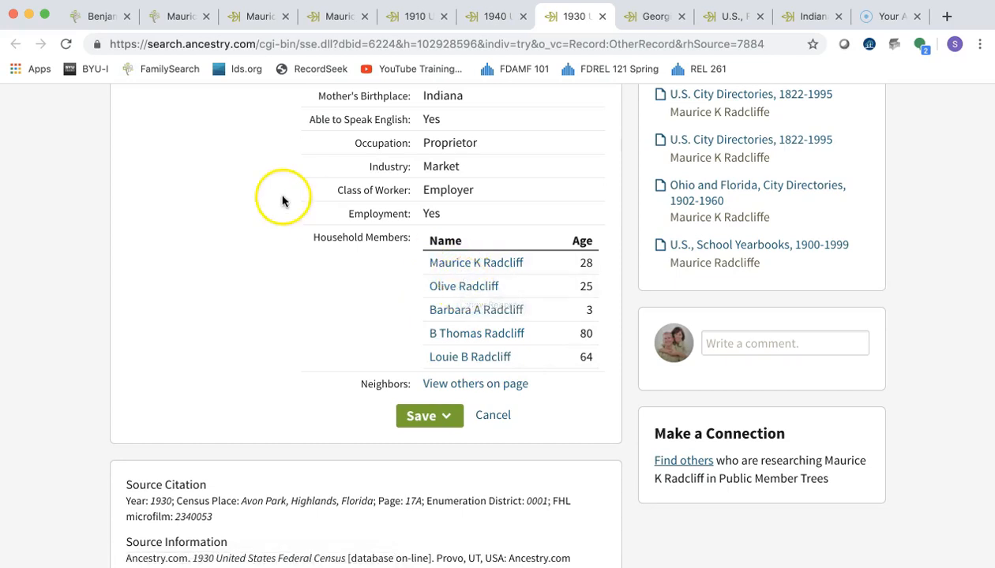
# Return to the son's FamilySearch details and check his vitals and family section for a recorded spouse and children.
pyautogui.click(180, 17)
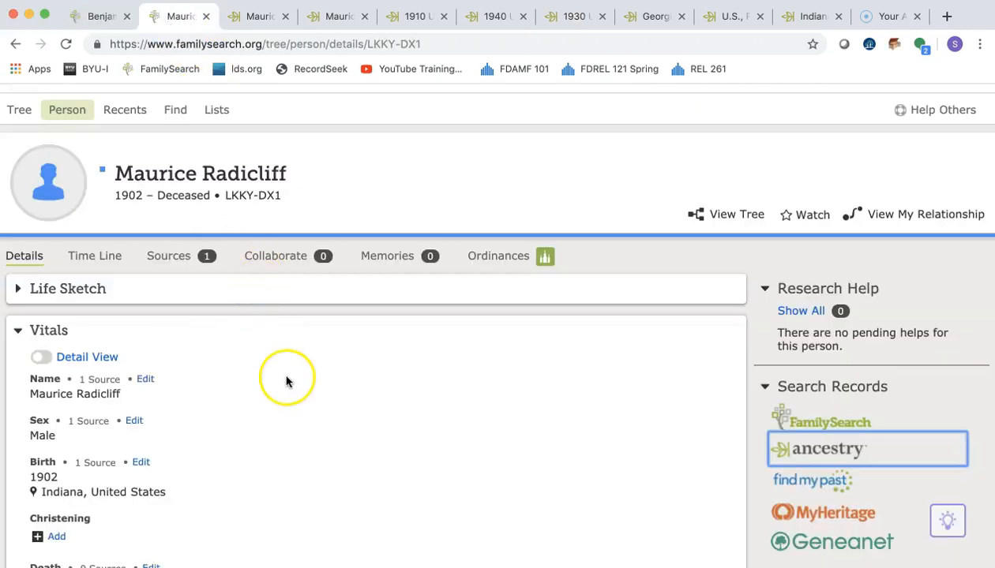
pyautogui.scroll(-10, 285, 377)
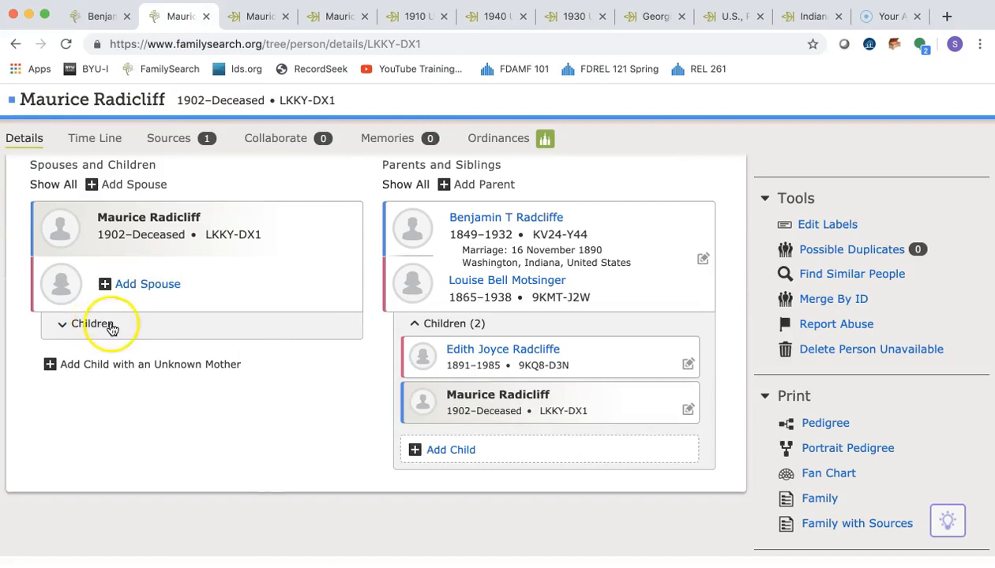
pyautogui.scroll(10, 229, 330)
pyautogui.scroll(-1, 227, 330)
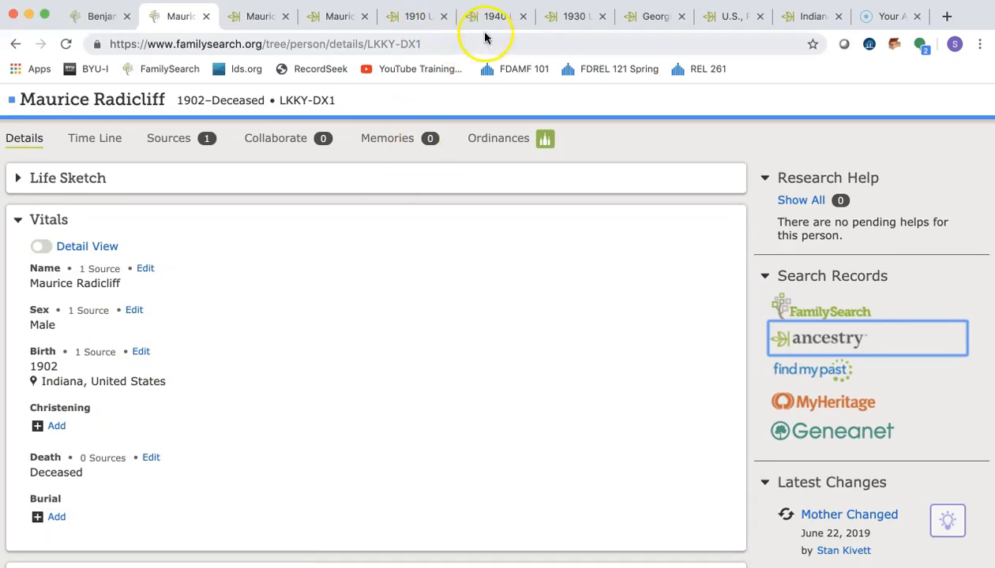
# Examine the son's U.S., Find A Grave Index record, view his spouse's linked record, and return to his.
pyautogui.click(724, 18)
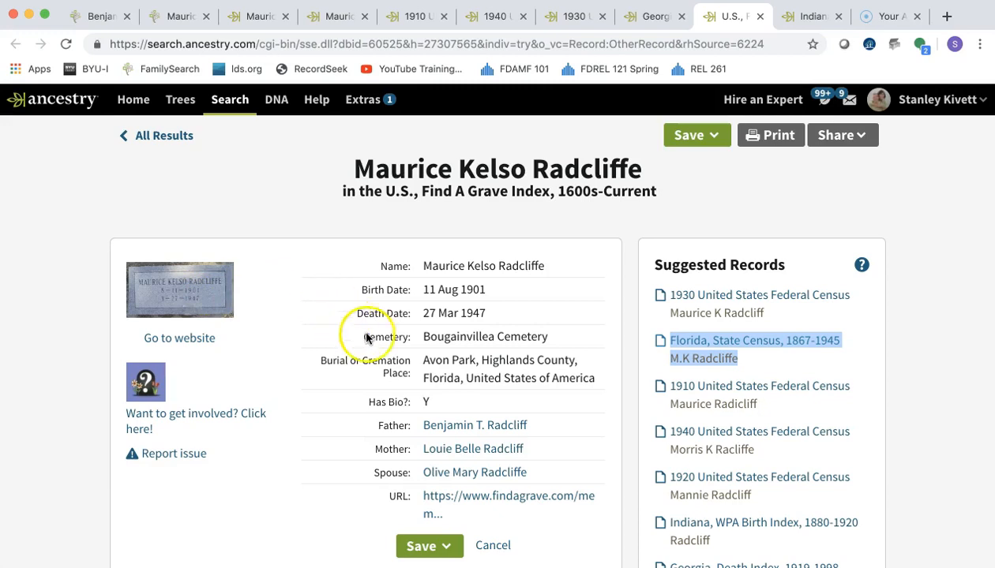
pyautogui.scroll(-2, 459, 434)
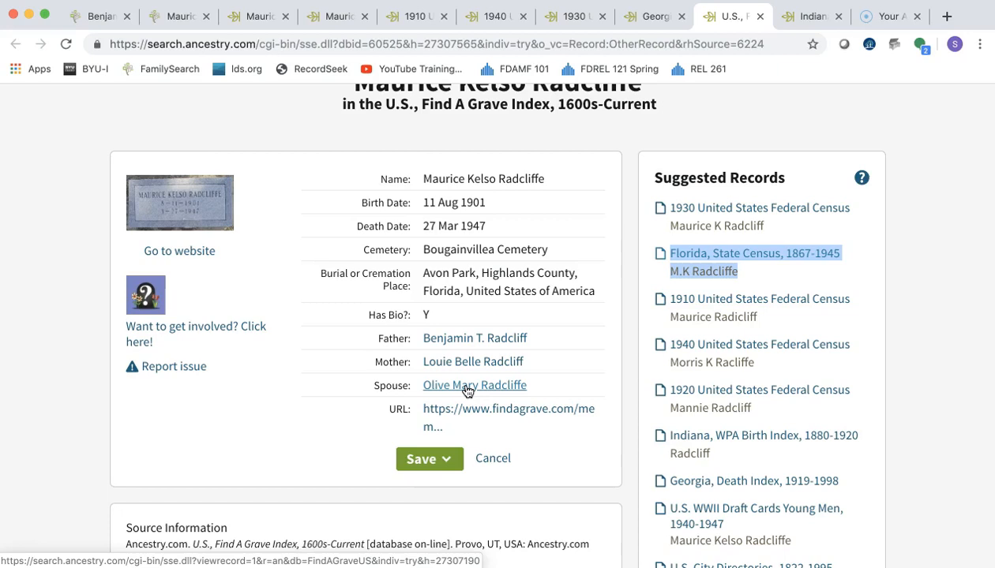
pyautogui.click(466, 388)
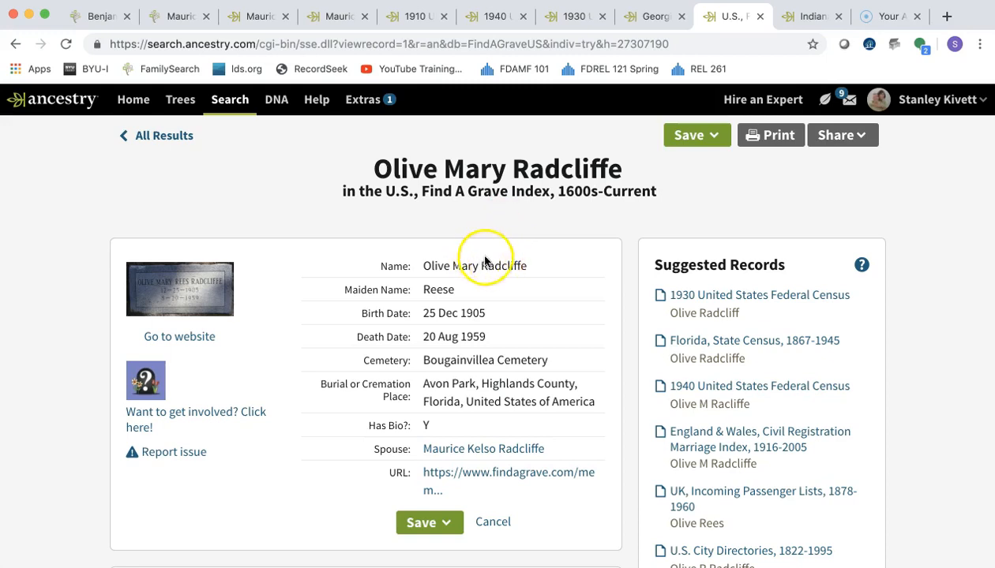
pyautogui.click(467, 451)
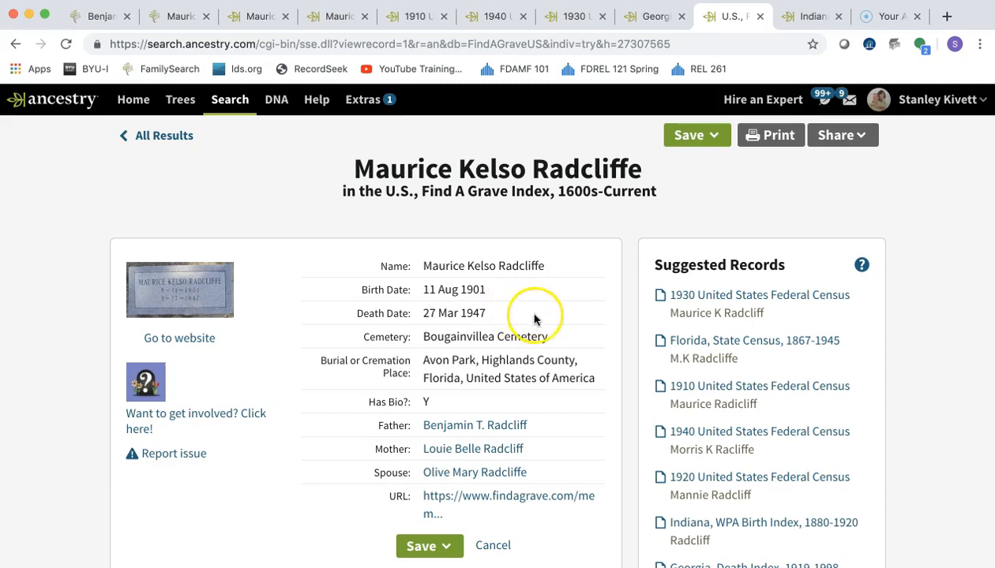
# Look through the Find A Grave record's suggested records and examine the Georgia, Death Index, 1919-1998 entry's death date and place.
pyautogui.scroll(-3, 733, 432)
pyautogui.scroll(-2, 733, 433)
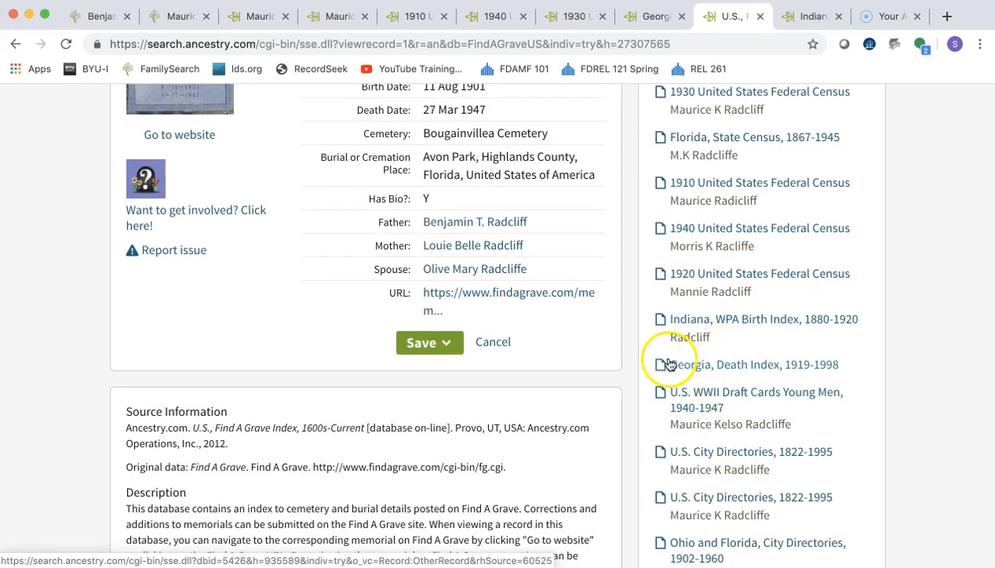
pyautogui.click(652, 19)
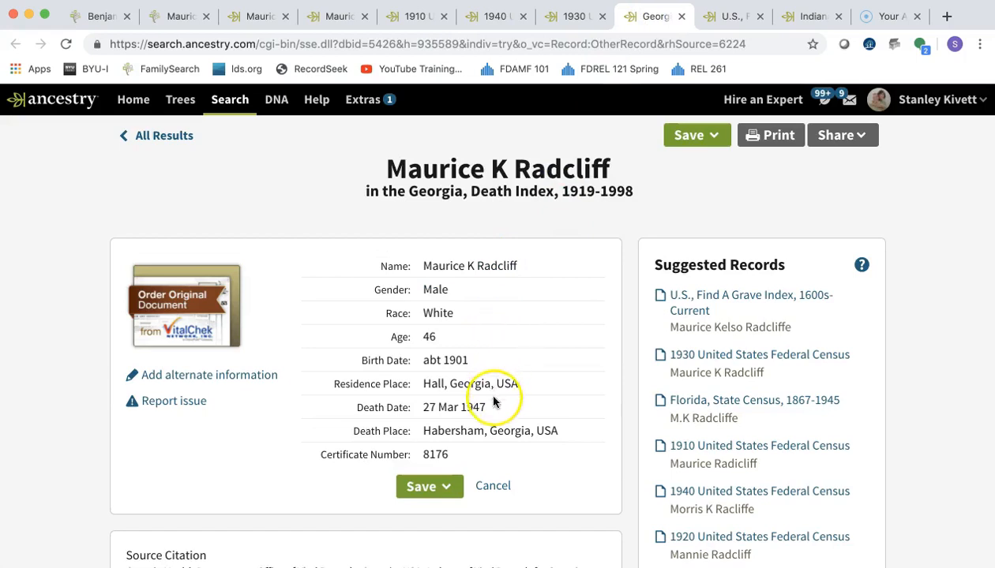
pyautogui.click(487, 435)
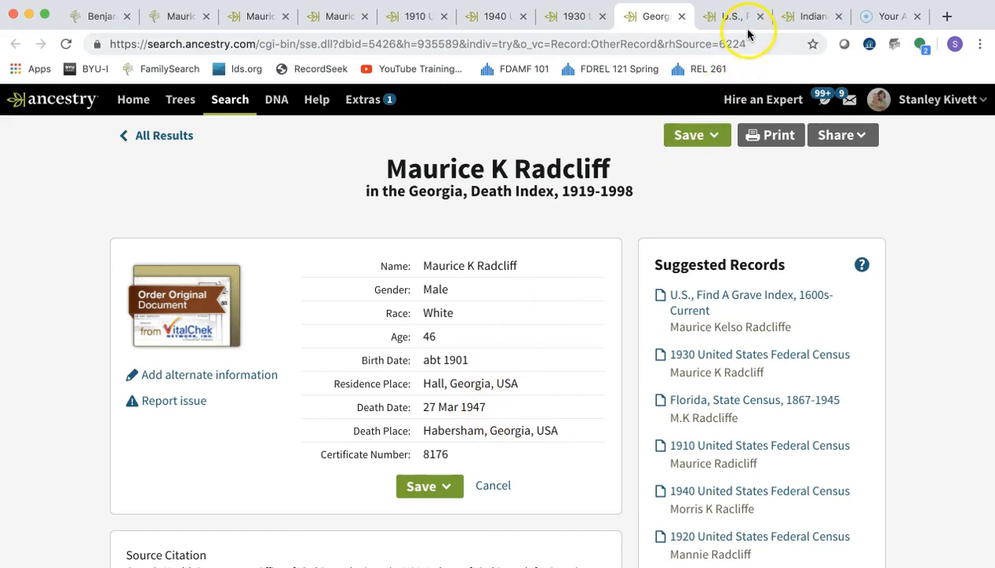
# Compare the parents in the Indiana, WPA Birth Index, 1880-1920 record with those listed on the son's FamilySearch details.
pyautogui.click(805, 18)
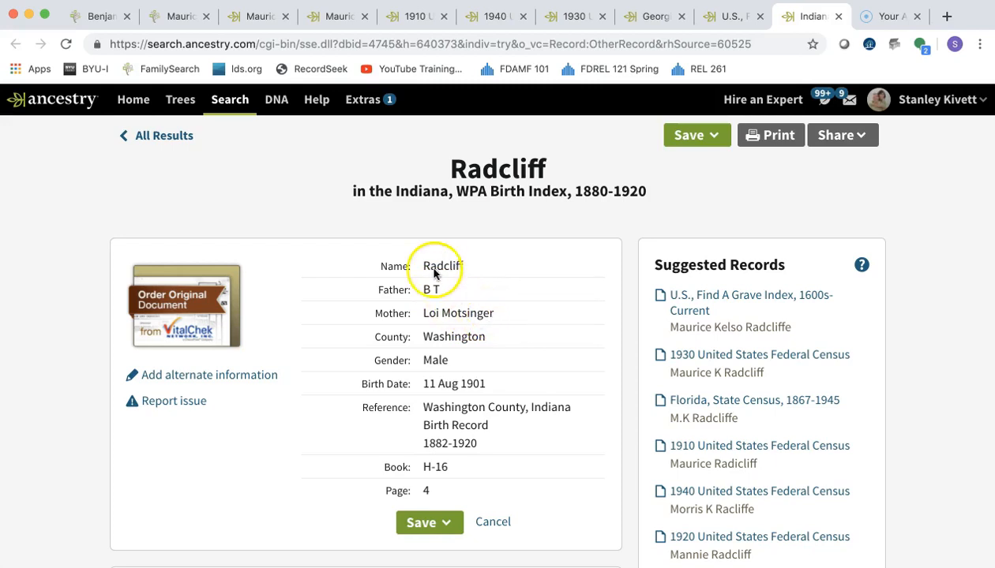
pyautogui.click(180, 17)
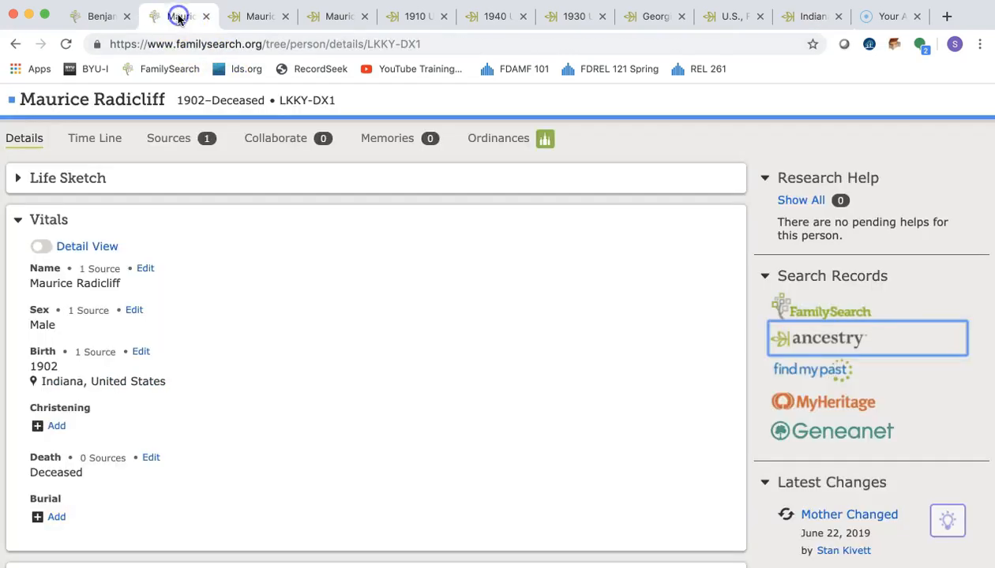
pyautogui.scroll(-6, 369, 311)
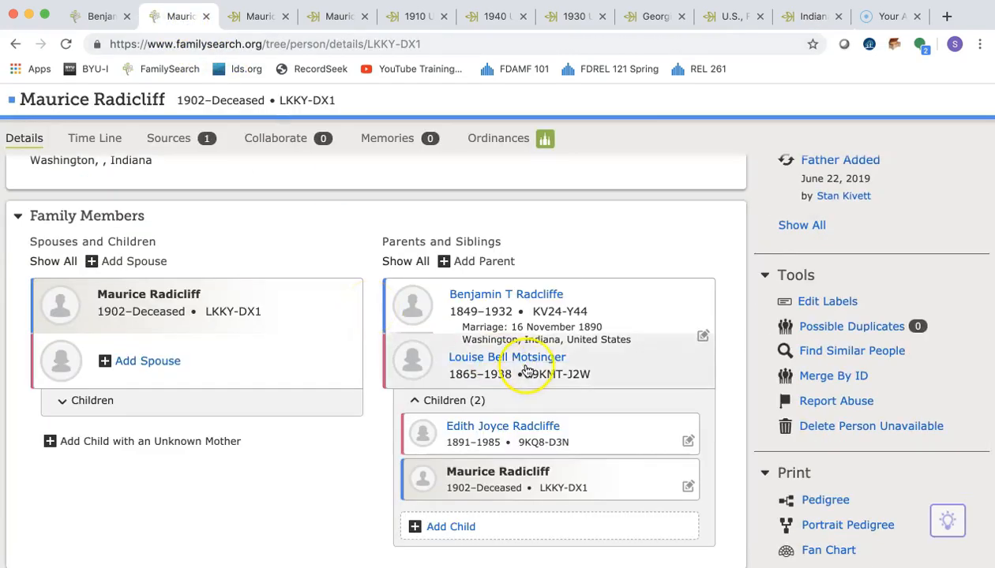
pyautogui.click(796, 17)
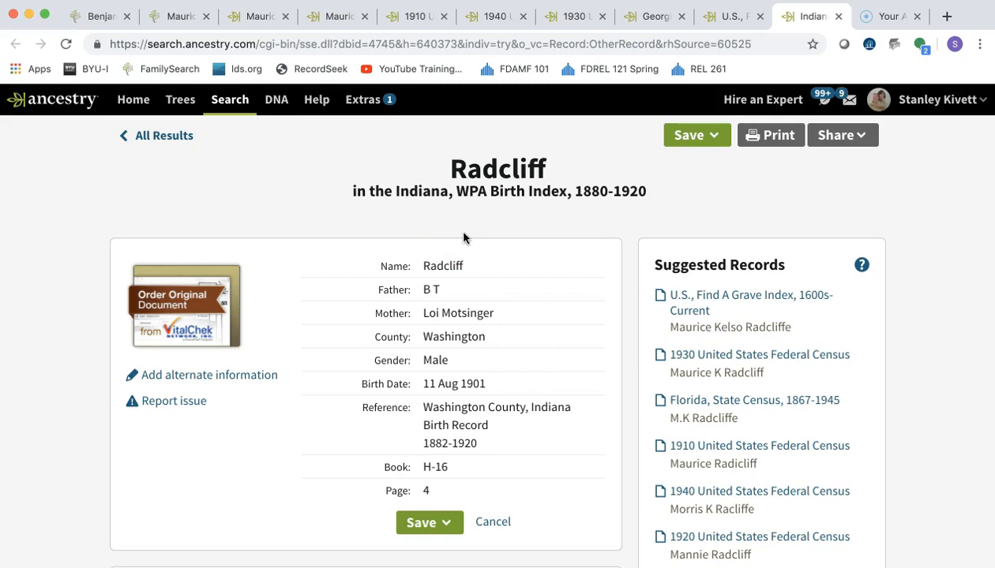
pyautogui.click(179, 16)
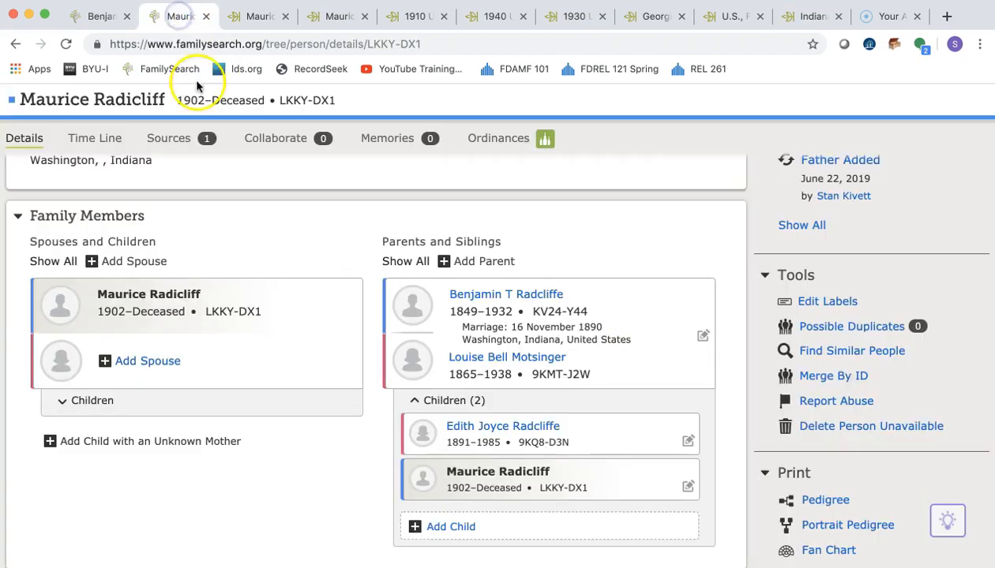
# Review the son's FamilySearch vitals, other information and family members for details missing compared with the Ancestry records.
pyautogui.scroll(10, 274, 235)
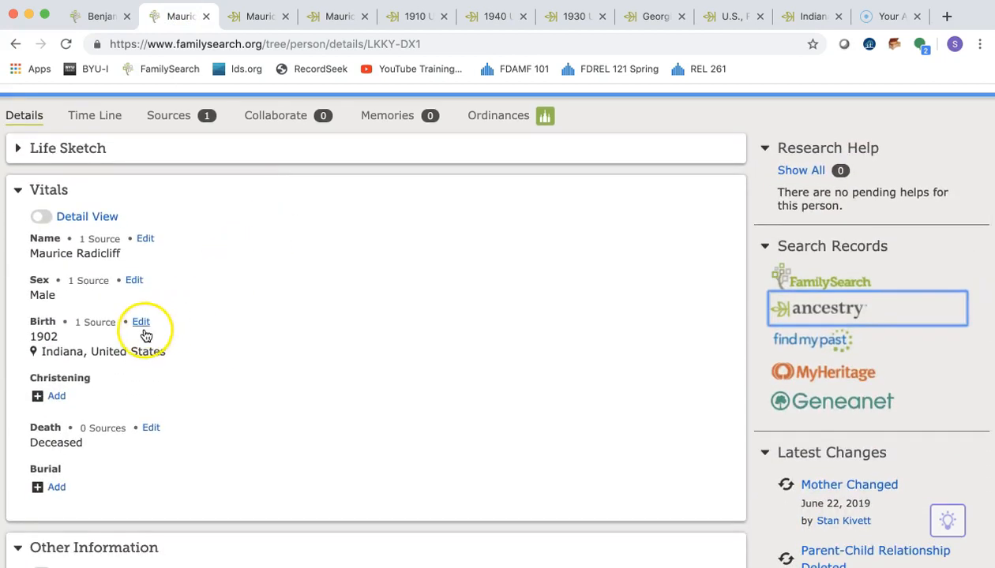
pyautogui.scroll(-5, 266, 465)
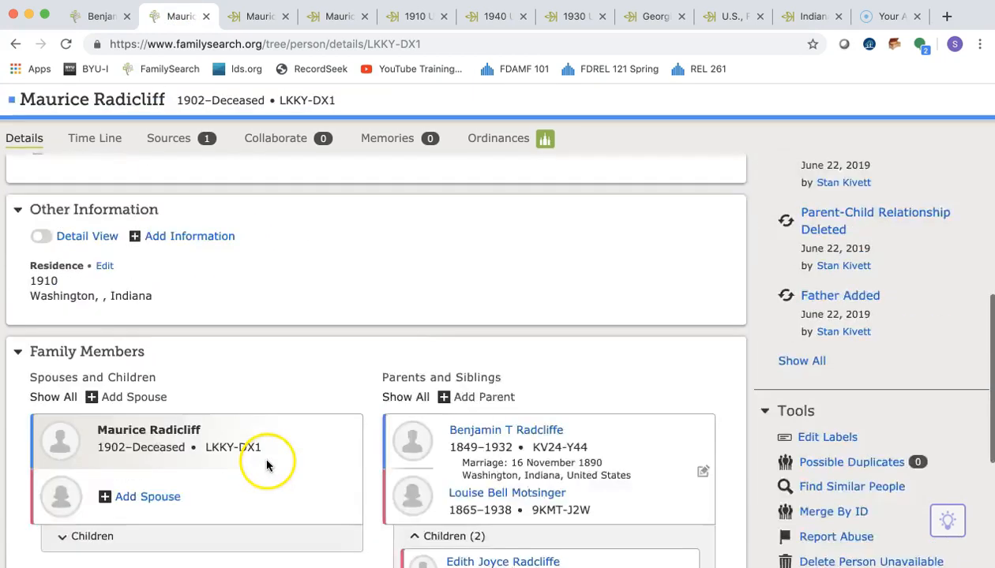
pyautogui.scroll(-3, 266, 465)
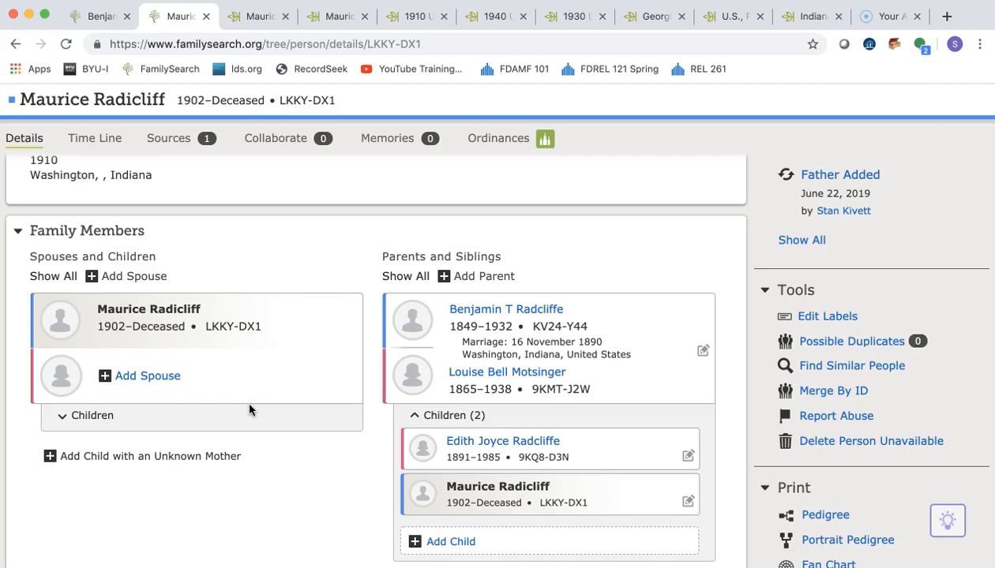
pyautogui.scroll(8, 249, 409)
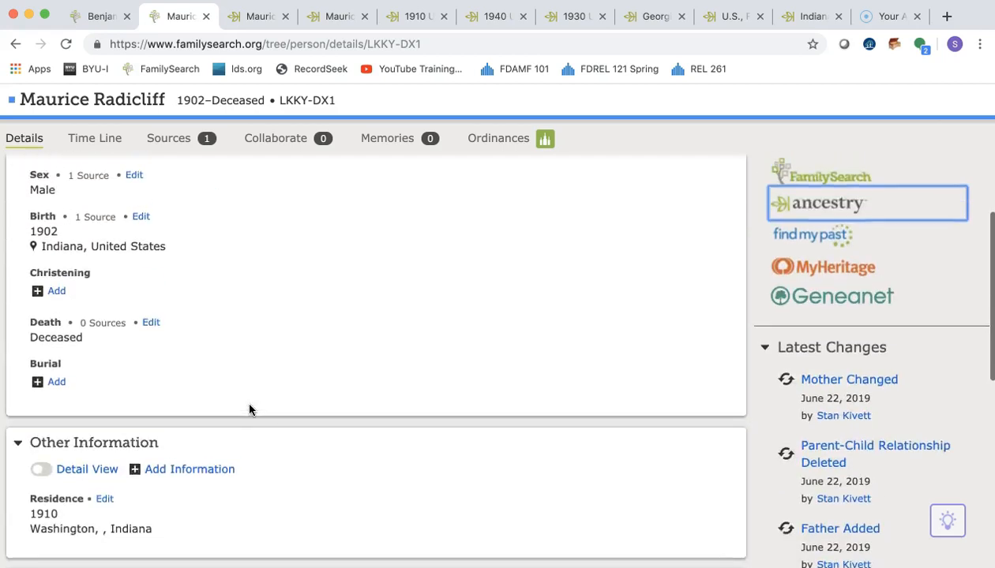
pyautogui.click(499, 419)
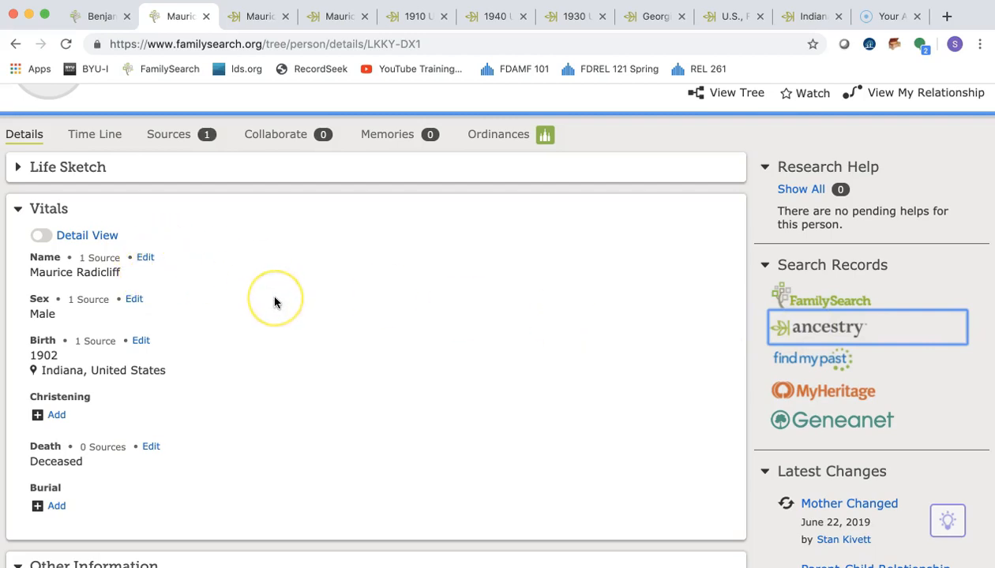
pyautogui.scroll(-1, 273, 303)
pyautogui.scroll(-10, 265, 355)
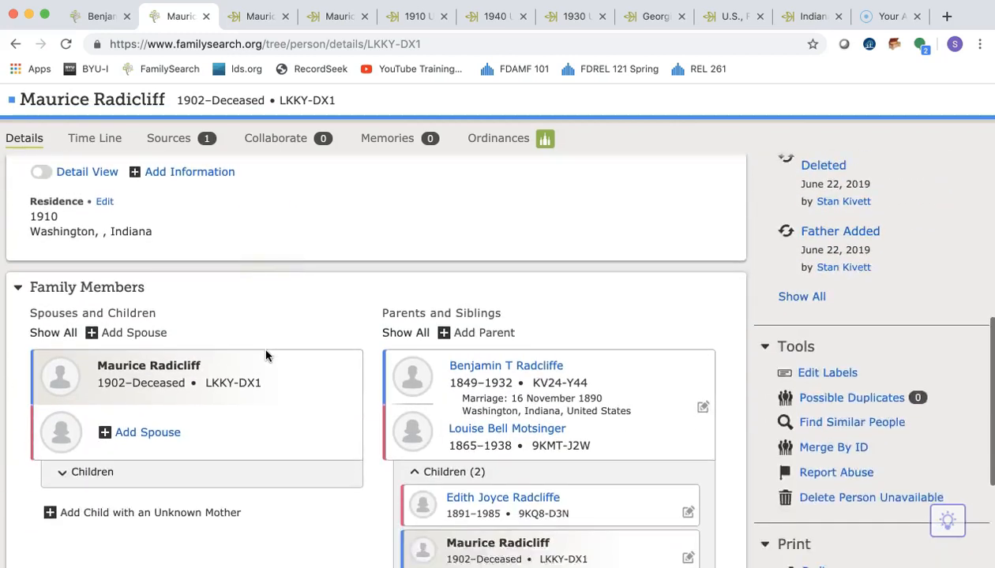
# Open the son's ordinances in FamilySearch and review the status of each one, including the sealings to parents and spouse.
pyautogui.click(498, 141)
pyautogui.scroll(-5, 444, 366)
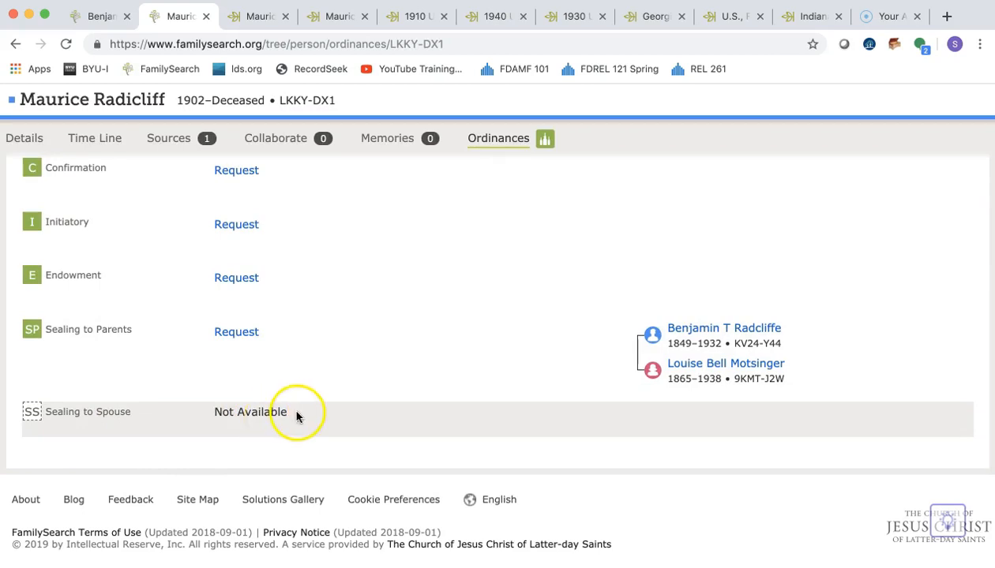
pyautogui.scroll(2, 312, 346)
pyautogui.scroll(1, 312, 346)
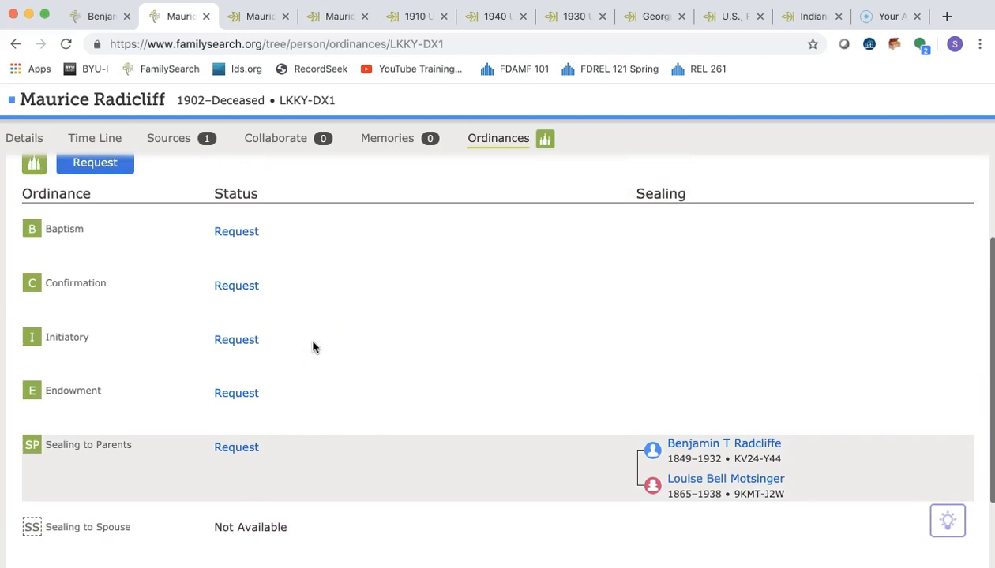
pyautogui.scroll(-2, 312, 346)
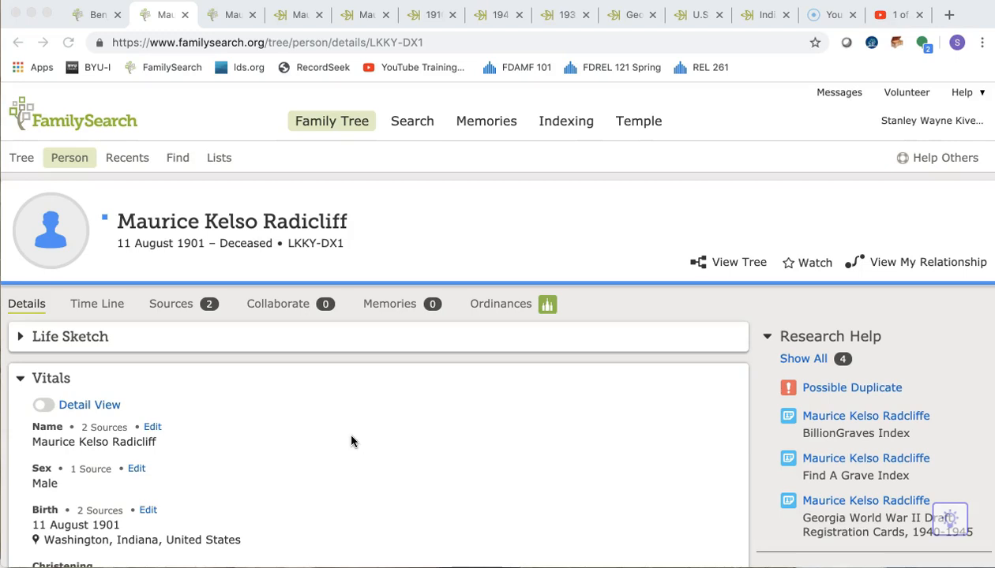
# Review the son's updated FamilySearch vitals, research helps, latest changes and family members.
pyautogui.scroll(-3, 297, 445)
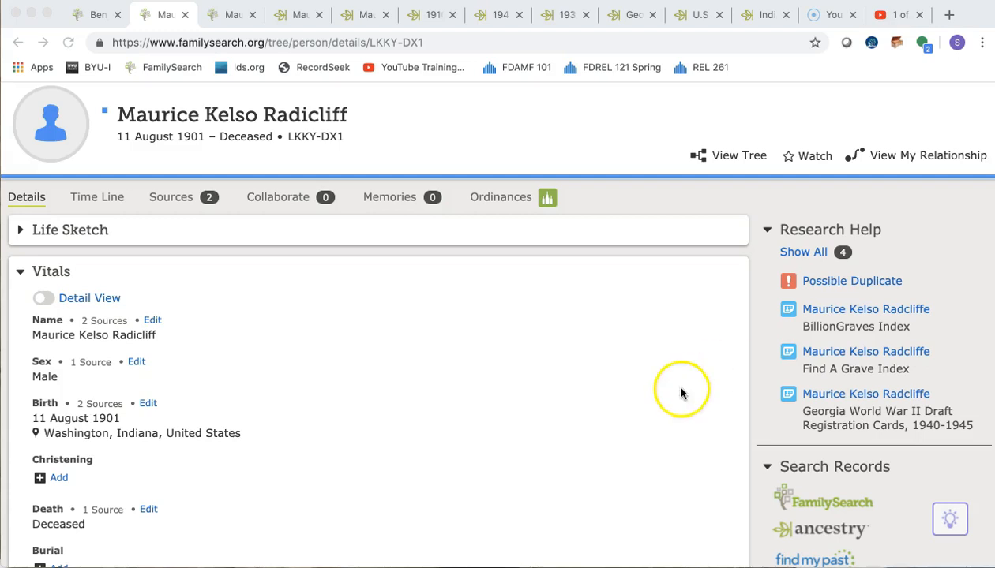
pyautogui.scroll(-10, 691, 440)
pyautogui.scroll(-3, 690, 441)
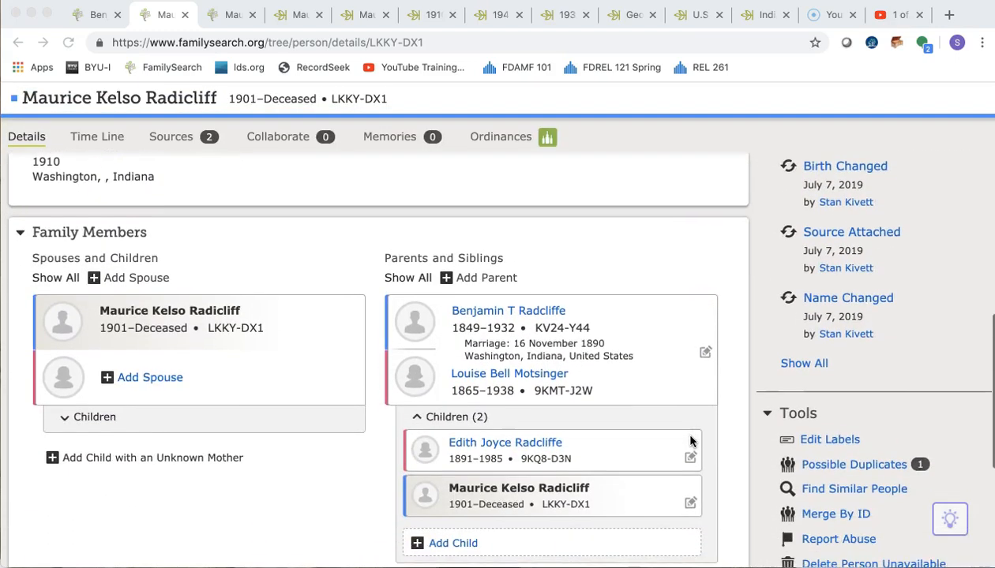
# Bring up the son's possible duplicates in FamilySearch and open the suggested duplicate's person page in a separate tab.
pyautogui.click(853, 466)
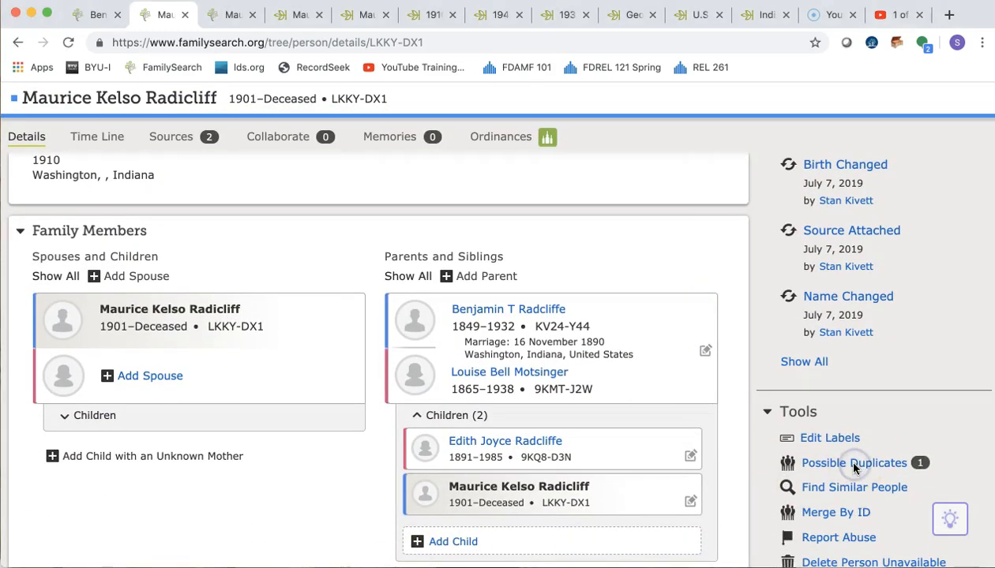
pyautogui.click(853, 466)
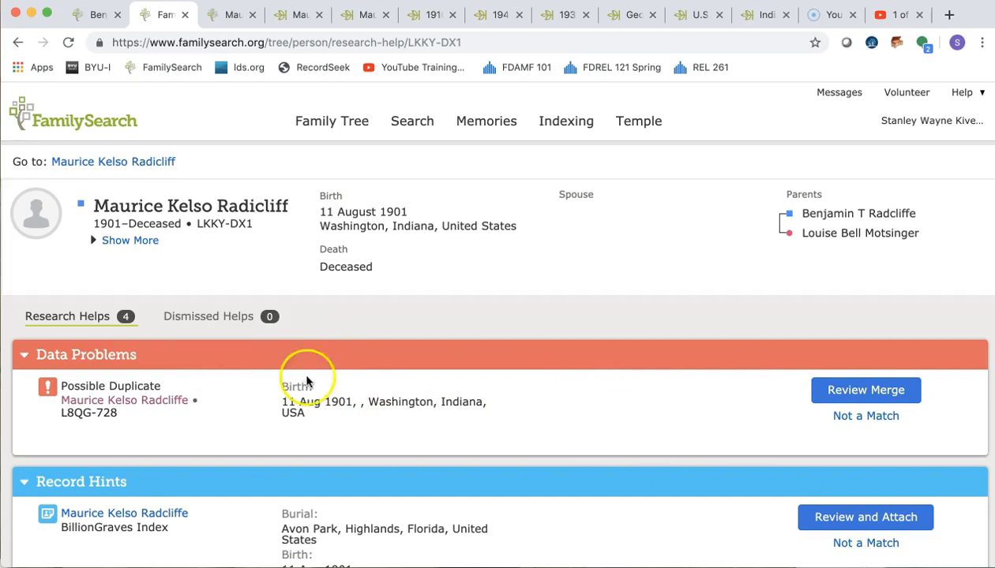
pyautogui.click(150, 404)
pyautogui.rightClick(150, 403)
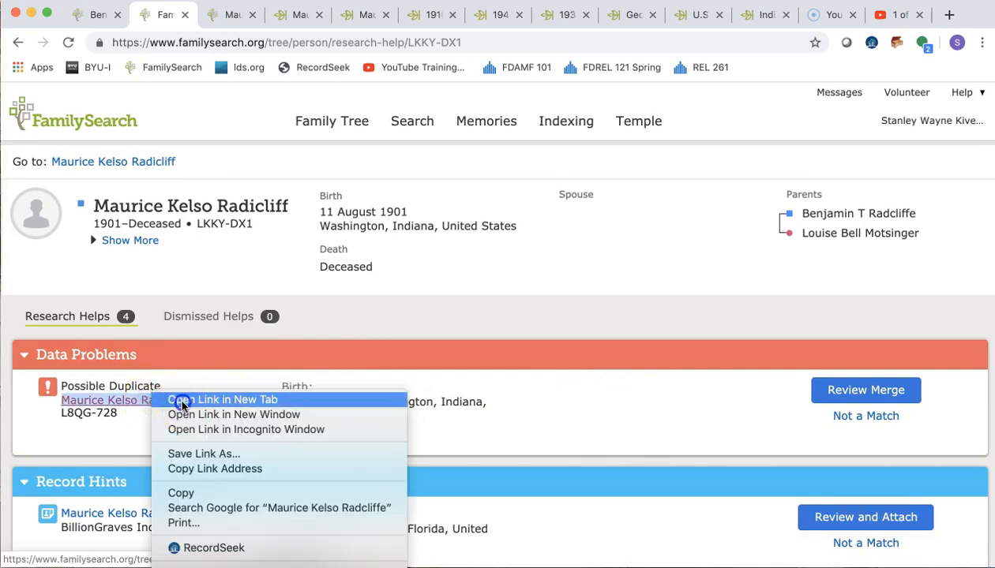
pyautogui.click(181, 401)
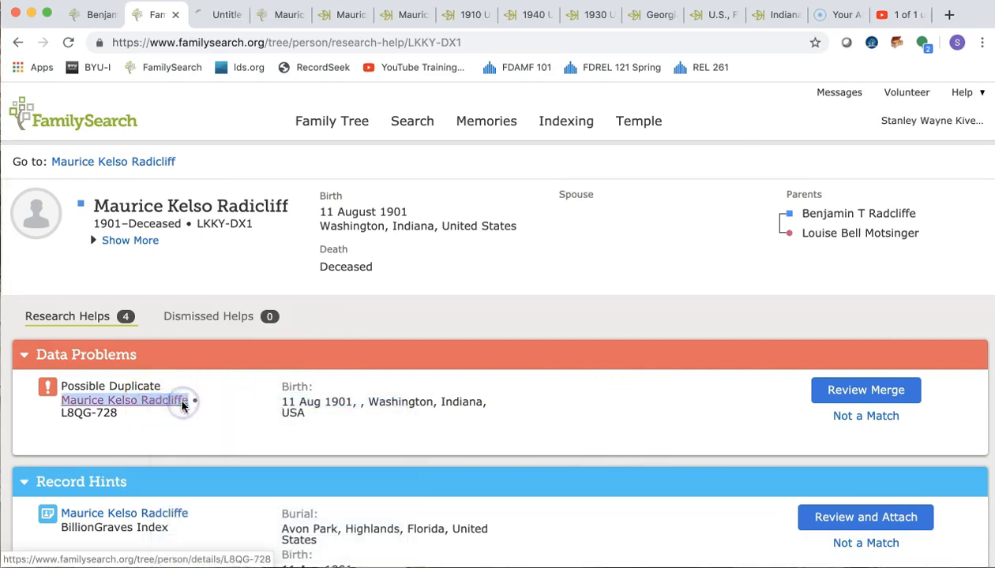
pyautogui.click(223, 15)
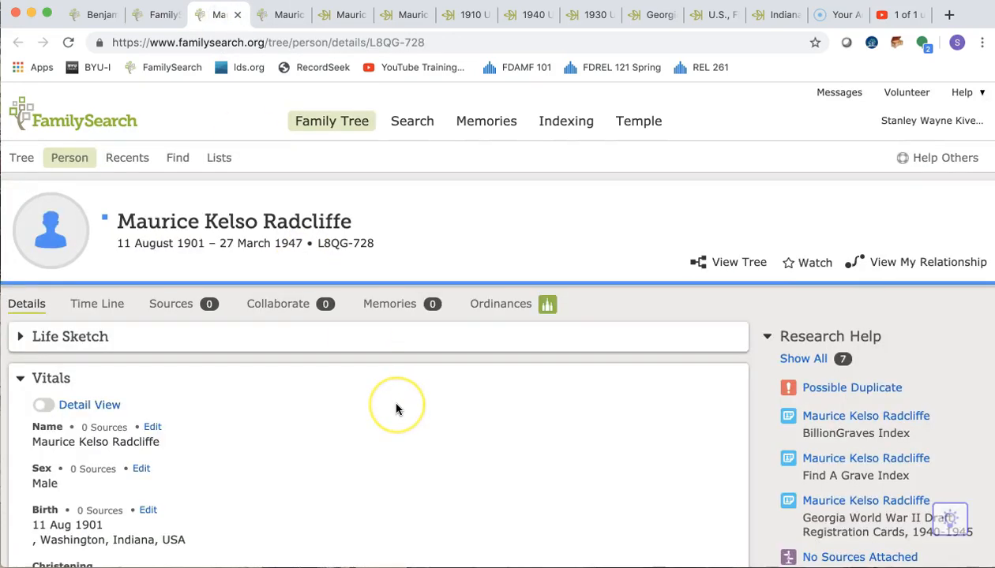
# Review the possible duplicate's vitals, other information, family members and latest changes.
pyautogui.scroll(-3, 389, 396)
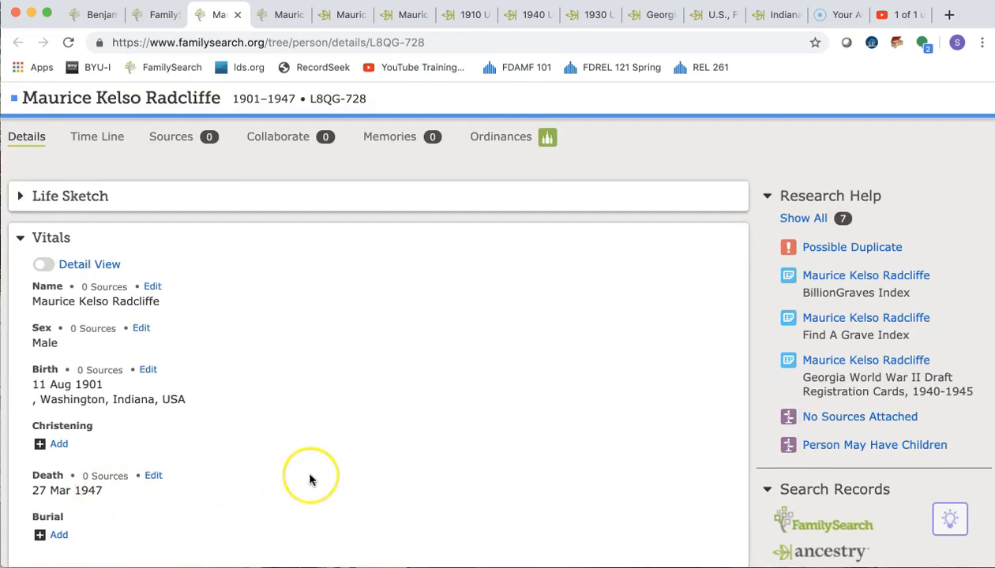
pyautogui.scroll(-5, 309, 478)
pyautogui.scroll(1, 310, 480)
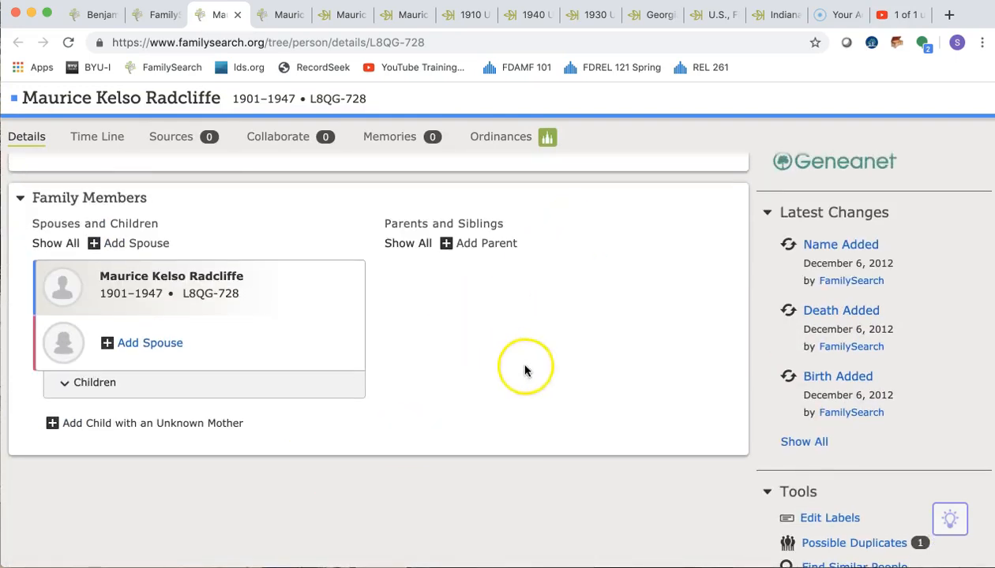
pyautogui.scroll(10, 538, 353)
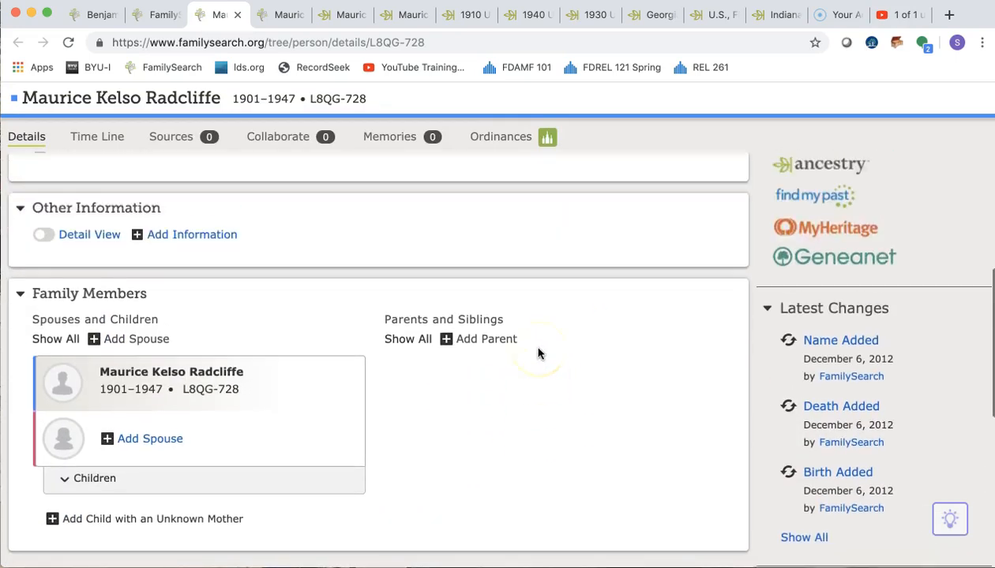
pyautogui.scroll(-5, 537, 353)
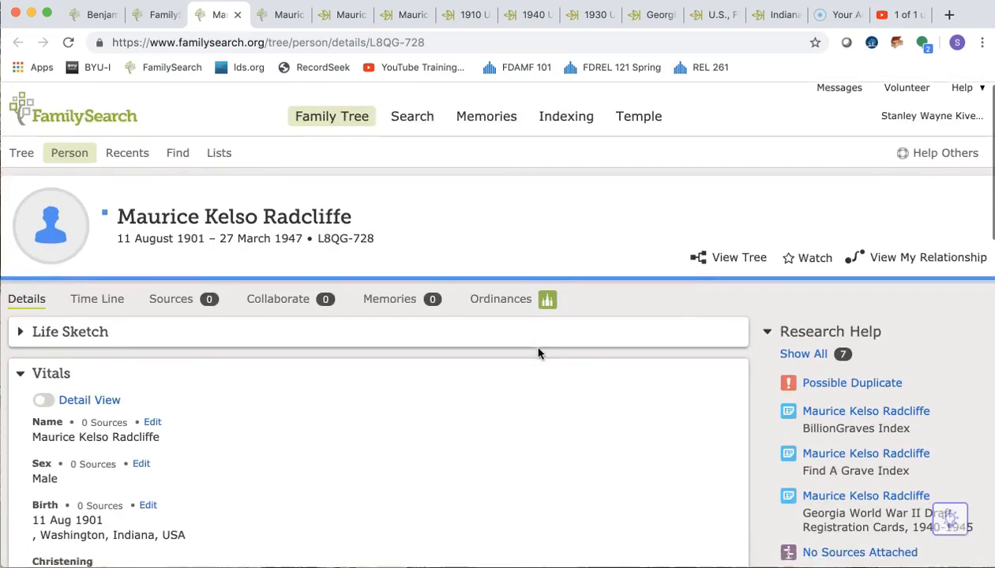
pyautogui.scroll(-2, 538, 353)
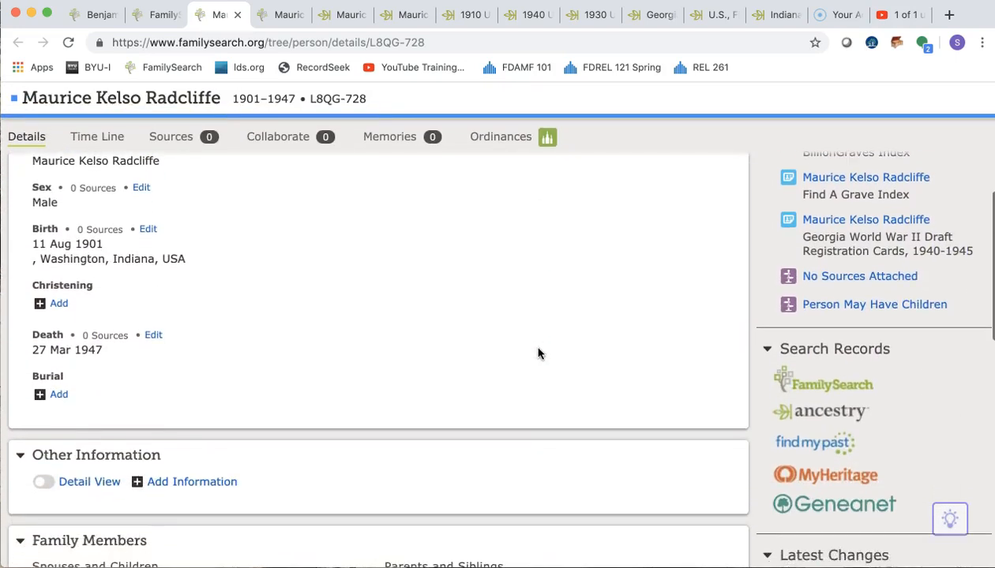
pyautogui.scroll(6, 538, 353)
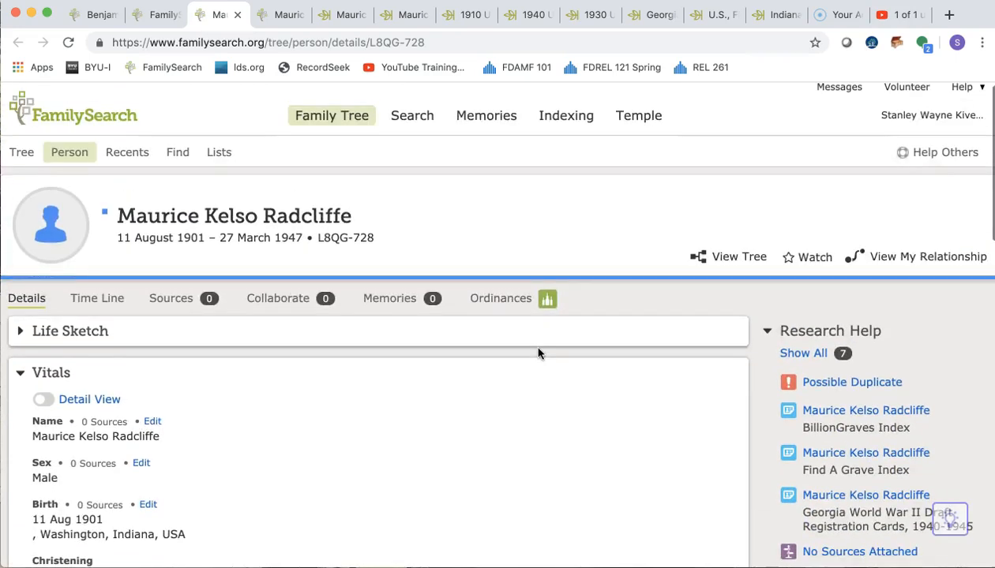
# Check the status of the possible duplicate's ordinances, and return to his details.
pyautogui.click(498, 298)
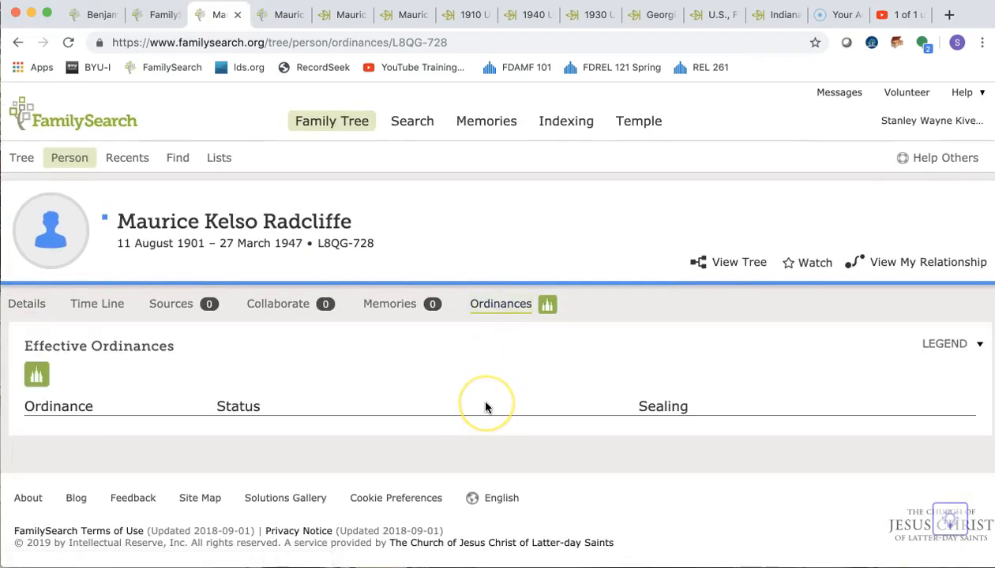
pyautogui.scroll(-3, 485, 407)
pyautogui.scroll(3, 486, 406)
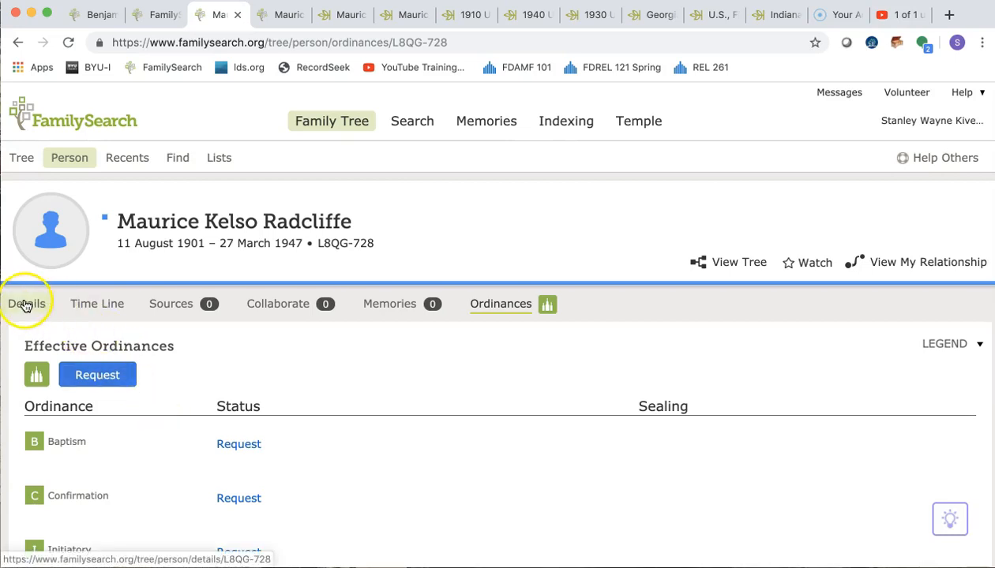
pyautogui.click(25, 305)
pyautogui.scroll(-3, 426, 461)
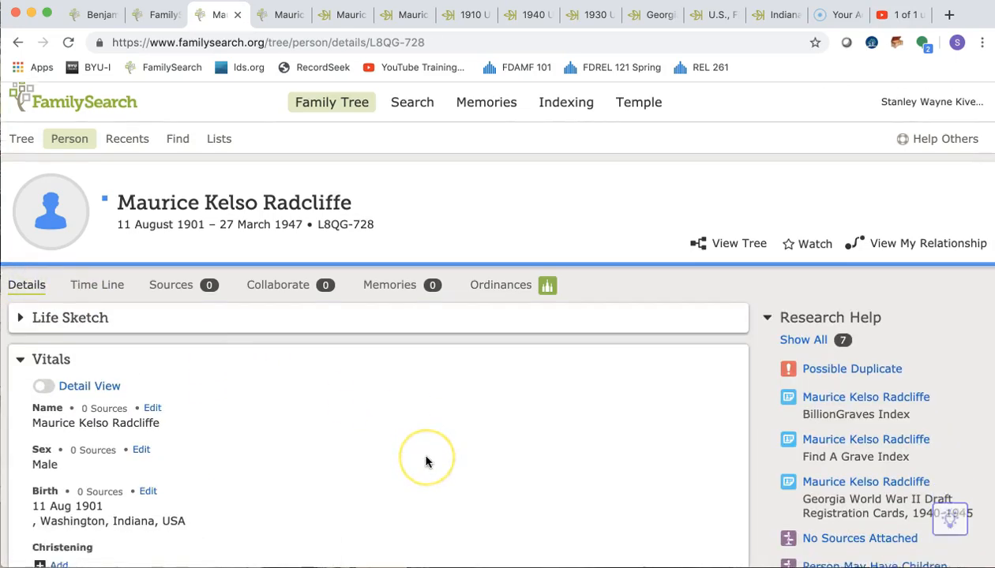